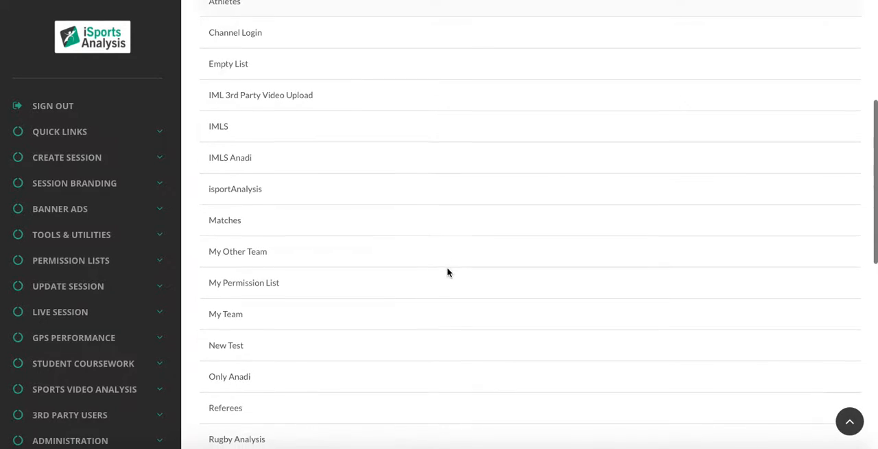
Open the form for adding a new user to the permission list "My Permission List"
{"action": "left_click_drag", "start_coordinate": [210, 277], "coordinate": [268, 277]}
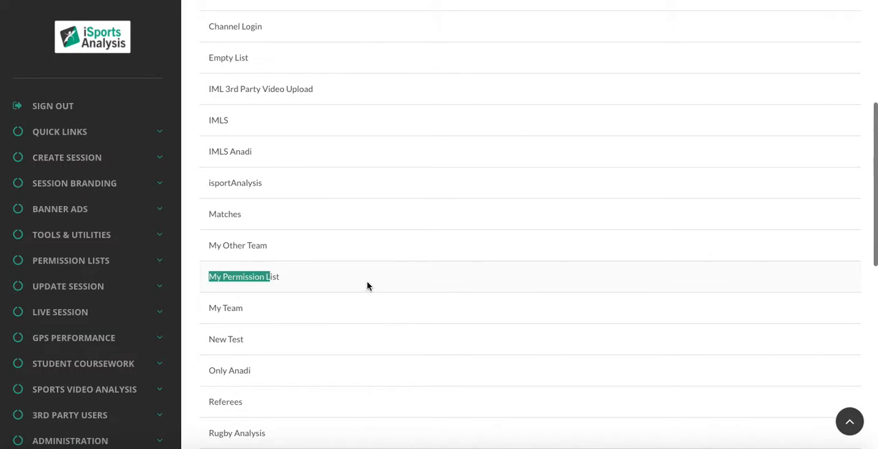
{"action": "left_click", "coordinate": [309, 286]}
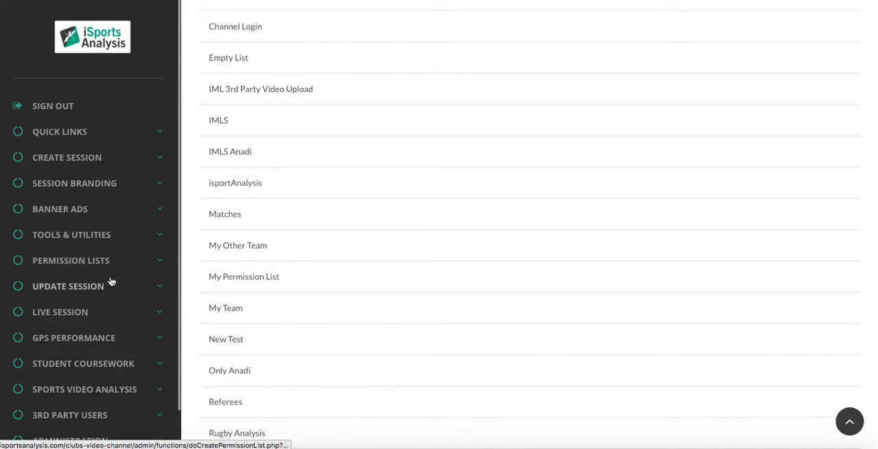
{"action": "left_click", "coordinate": [93, 267]}
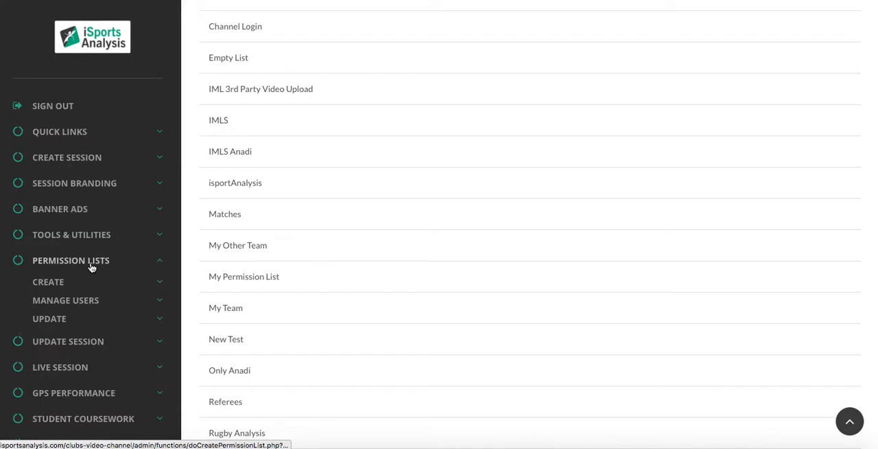
{"action": "left_click", "coordinate": [69, 302]}
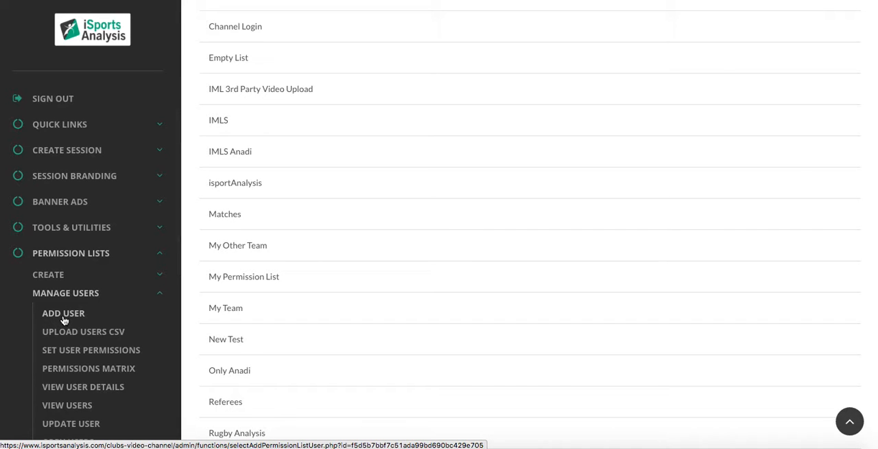
{"action": "left_click", "coordinate": [63, 320]}
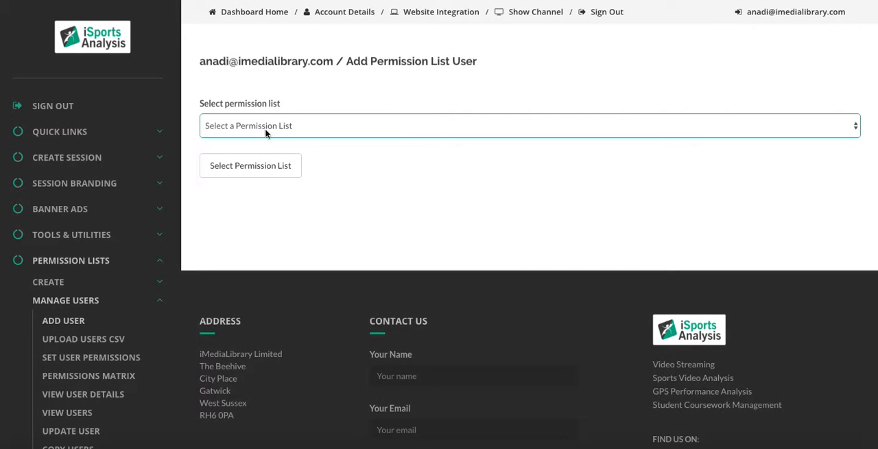
{"action": "left_click", "coordinate": [271, 128]}
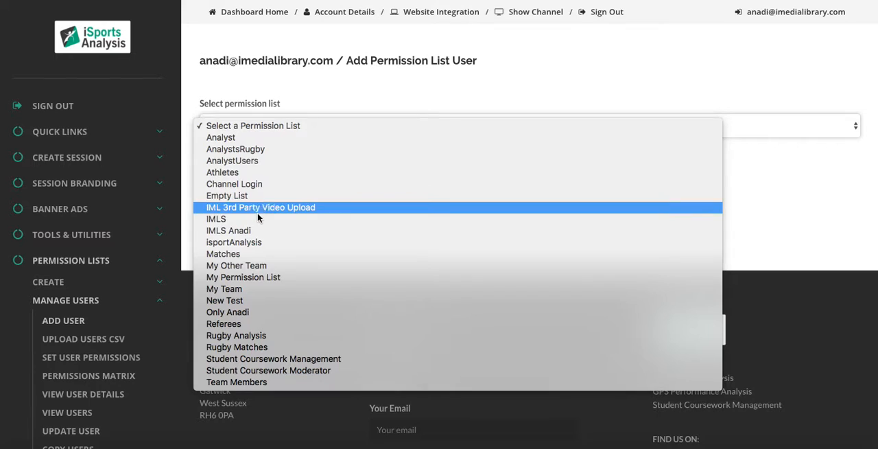
{"action": "left_click", "coordinate": [253, 278]}
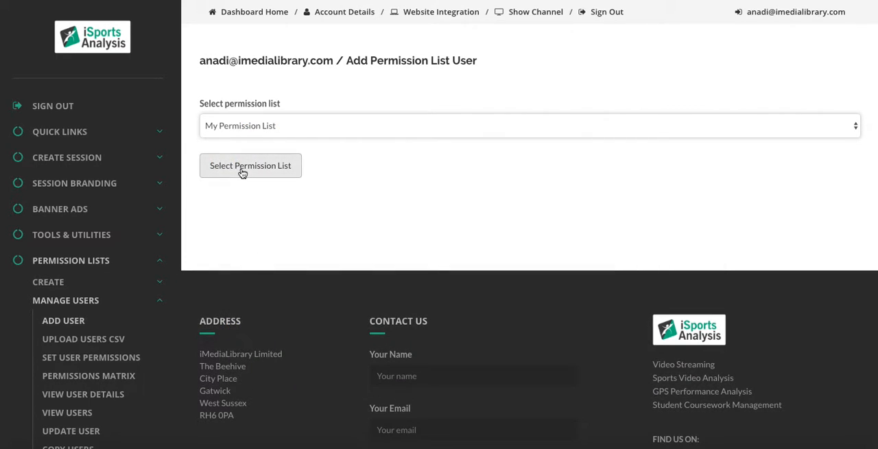
{"action": "left_click", "coordinate": [242, 168]}
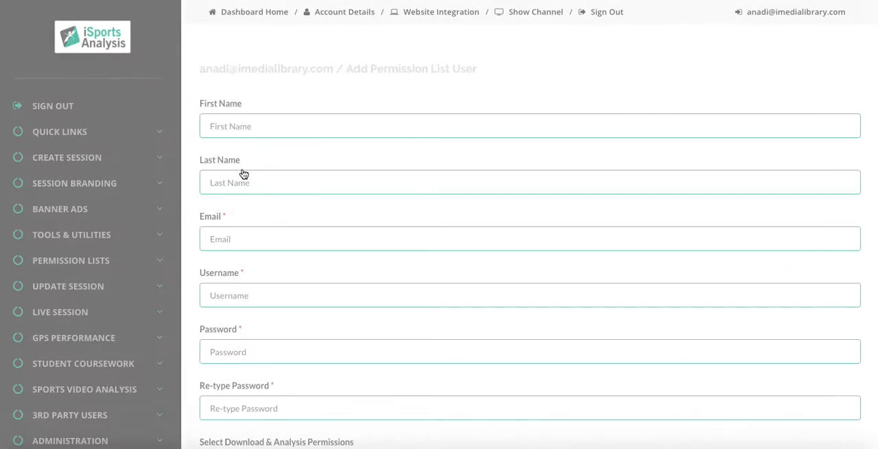
Fill in the new user's first name, last name and e-mail from the saved autofill entry
{"action": "left_click", "coordinate": [249, 118]}
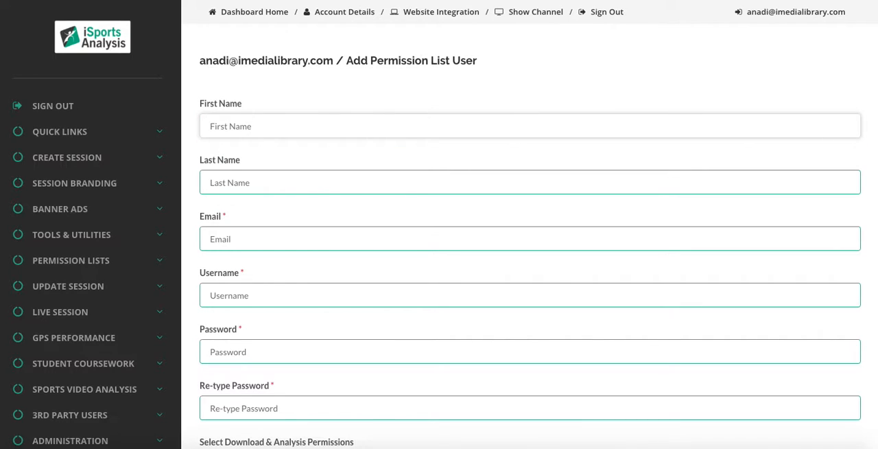
{"action": "type", "text": "Anadi"}
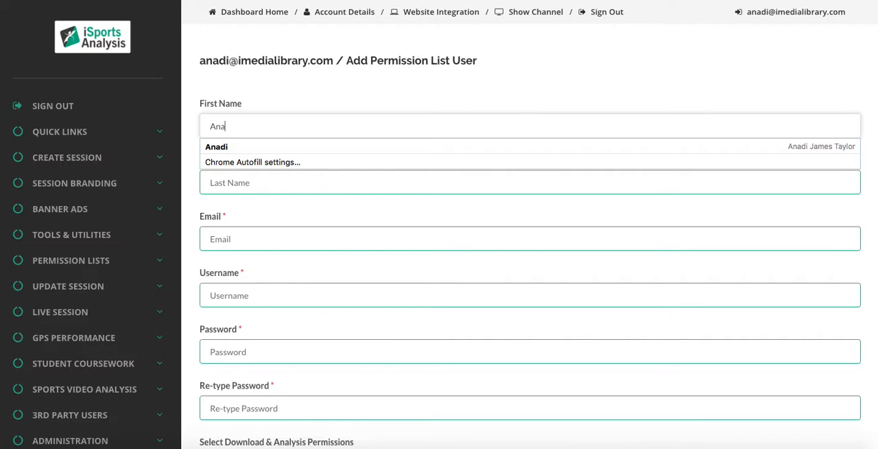
{"action": "left_click", "coordinate": [235, 145]}
{"action": "left_click", "coordinate": [257, 292]}
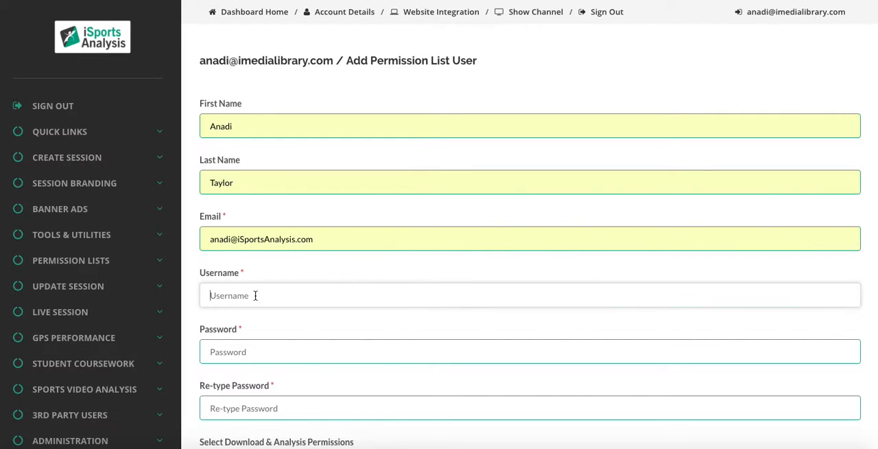
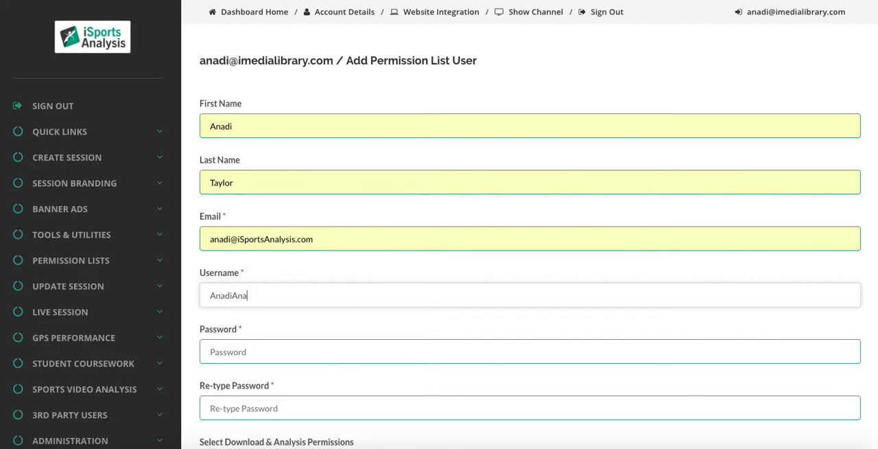
{"action": "left_click_drag", "start_coordinate": [264, 295], "coordinate": [280, 295]}
{"action": "left_click", "coordinate": [291, 296]}
{"action": "scroll", "coordinate": [353, 290], "scroll_direction": "down", "scroll_amount": 3}
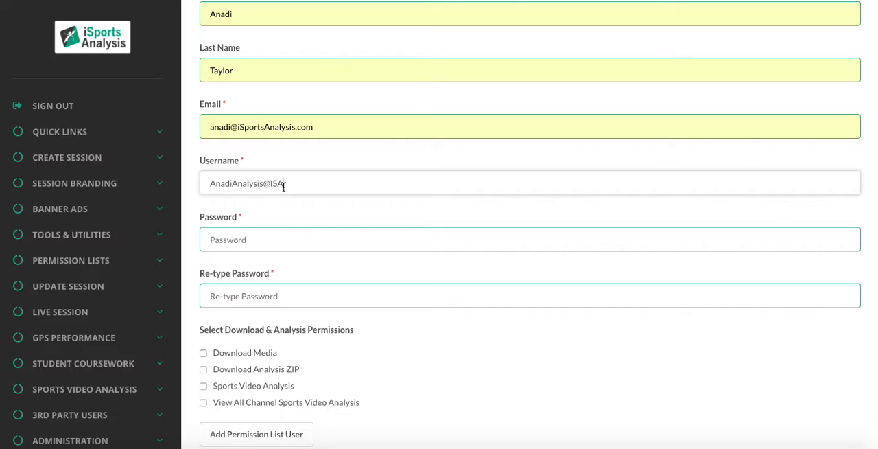
{"action": "left_click_drag", "start_coordinate": [232, 183], "coordinate": [262, 186]}
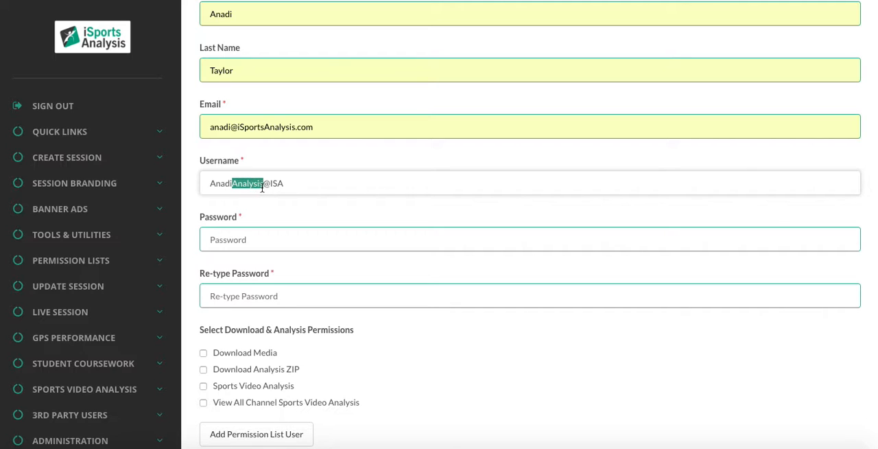
Enter the new user's password and repeat it in the Re-type Password field
{"action": "left_click", "coordinate": [260, 237]}
{"action": "type", "text": "•••••••••"}
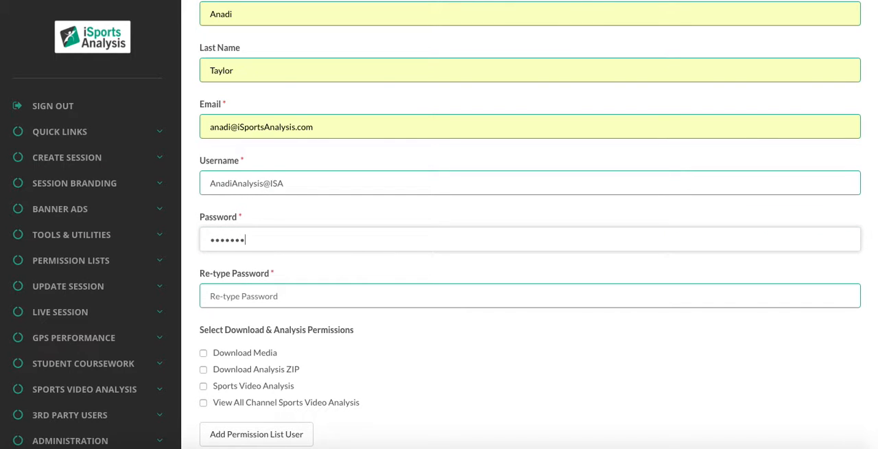
{"action": "left_click", "coordinate": [252, 294]}
{"action": "type", "text": "•••••••••"}
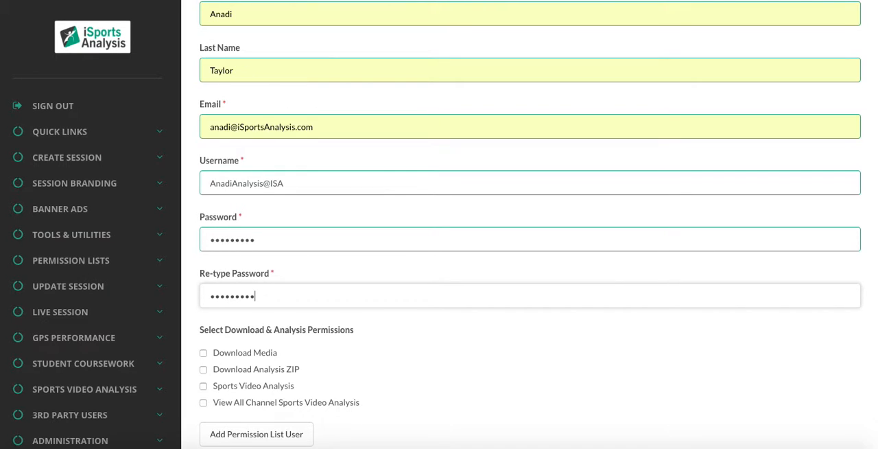
Grant the new user Sports Video Analysis and View All Channel Sports Video Analysis, and add them to the permission list
{"action": "left_click", "coordinate": [447, 333]}
{"action": "scroll", "coordinate": [445, 332], "scroll_direction": "down", "scroll_amount": 2}
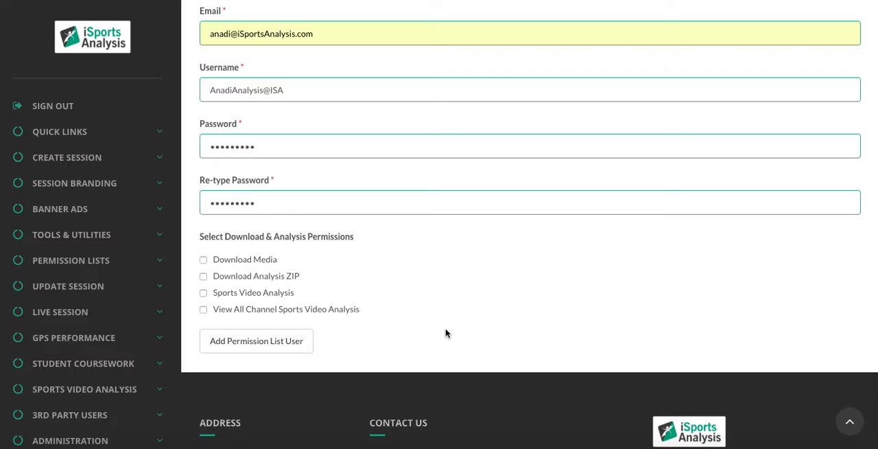
{"action": "left_click", "coordinate": [236, 300]}
{"action": "left_click", "coordinate": [231, 313]}
{"action": "left_click_drag", "start_coordinate": [299, 294], "coordinate": [447, 290]}
{"action": "left_click", "coordinate": [293, 342]}
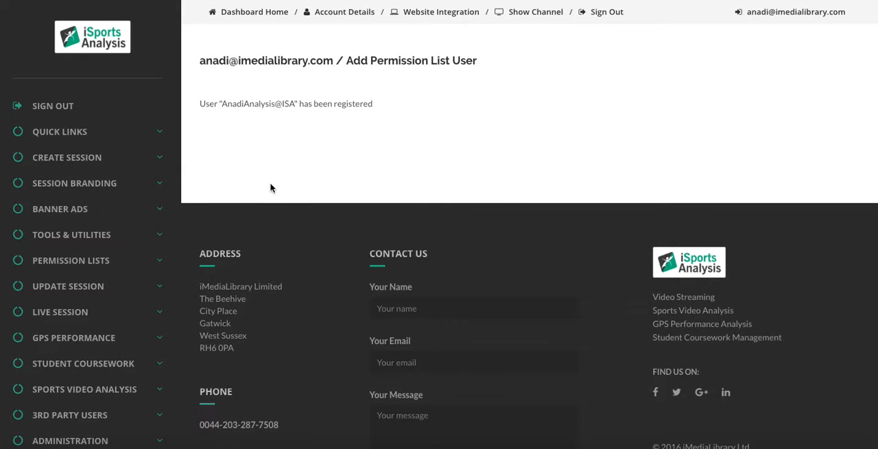
{"action": "left_click_drag", "start_coordinate": [221, 103], "coordinate": [295, 101]}
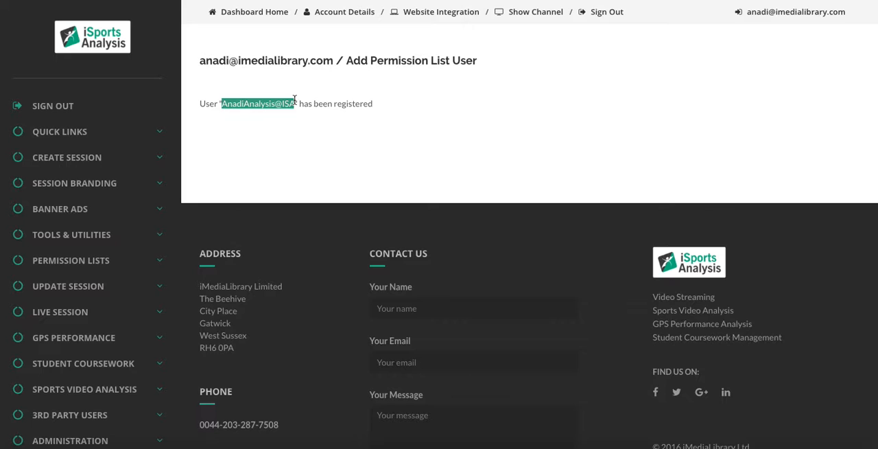
{"action": "left_click", "coordinate": [327, 122]}
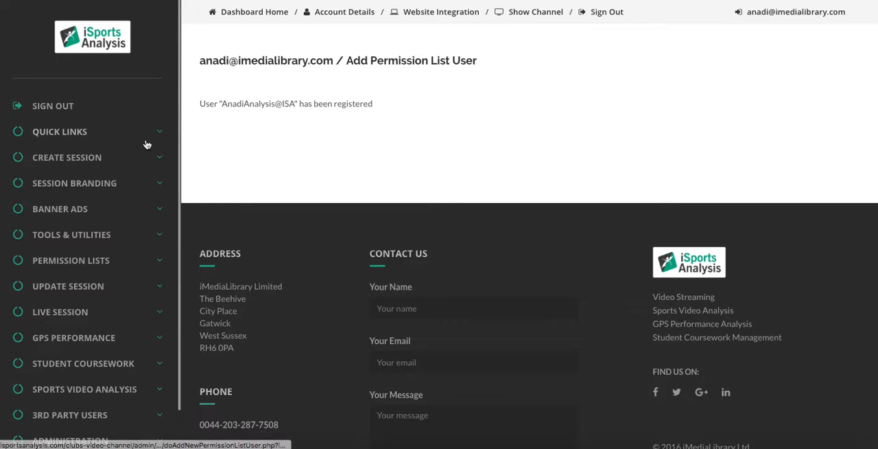
Open the page for uploading permission list users from a CSV file
{"action": "left_click", "coordinate": [74, 262]}
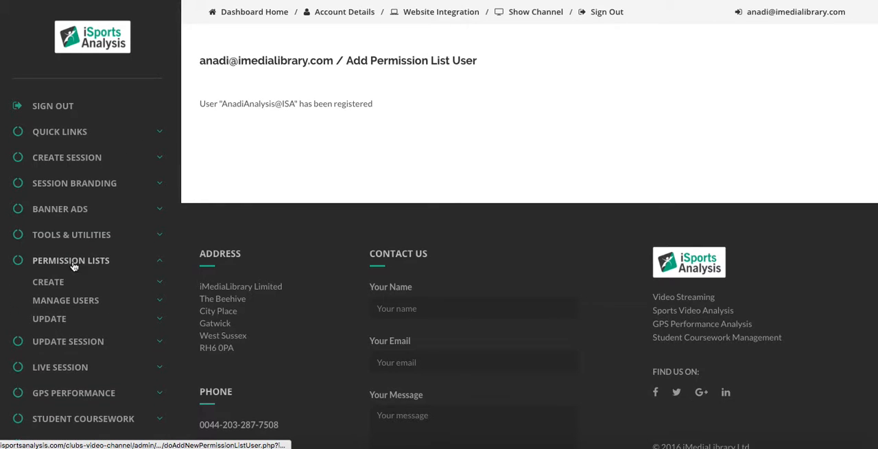
{"action": "left_click", "coordinate": [69, 301]}
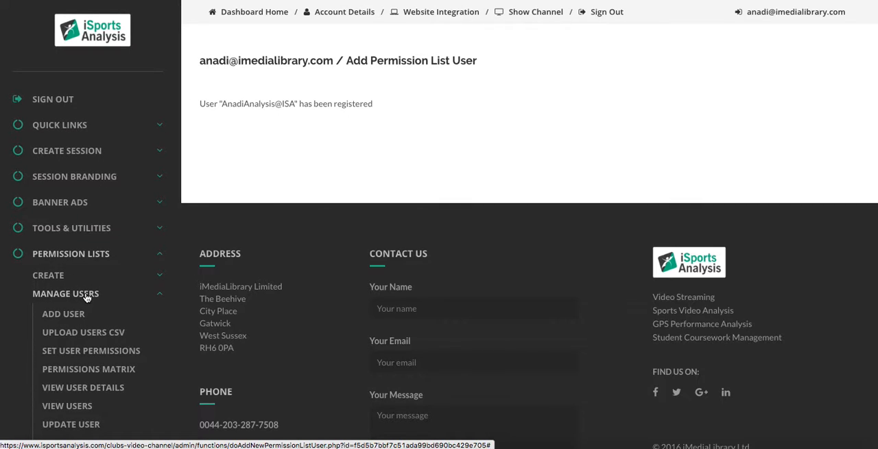
{"action": "left_click", "coordinate": [96, 335]}
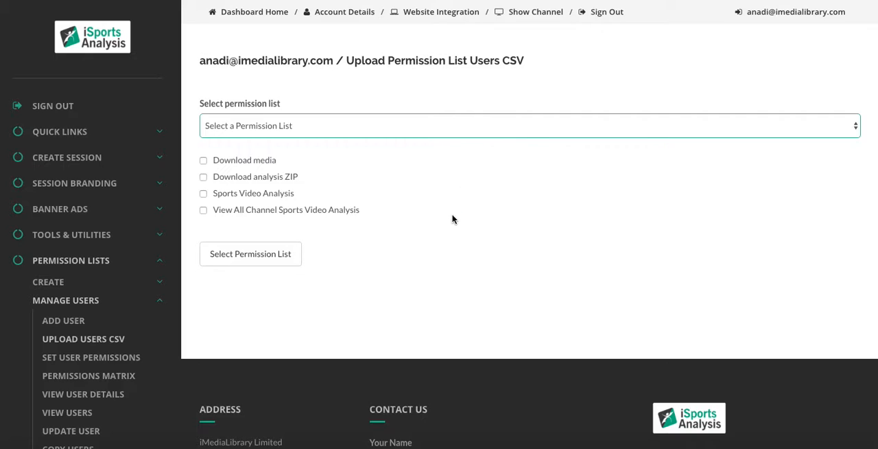
Enable Sports Video Analysis and View All Channel Sports Video Analysis for the CSV user upload
{"action": "left_click", "coordinate": [204, 194]}
{"action": "left_click", "coordinate": [205, 212]}
{"action": "left_click_drag", "start_coordinate": [300, 200], "coordinate": [217, 198]}
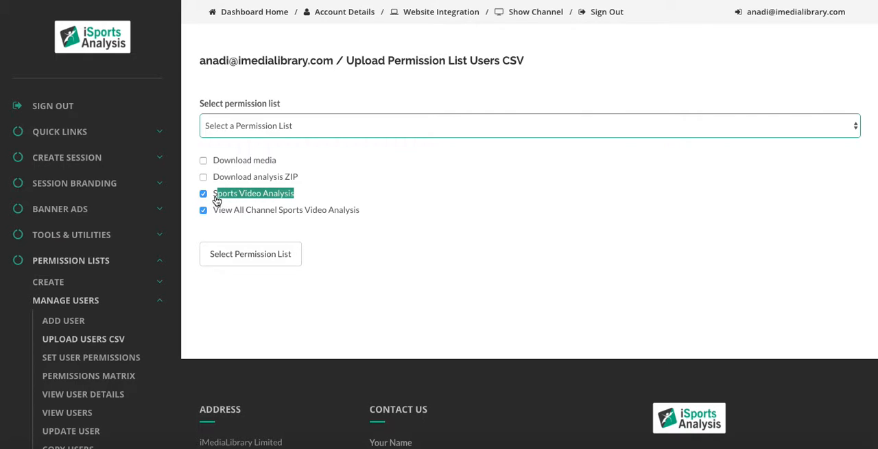
{"action": "left_click", "coordinate": [382, 214]}
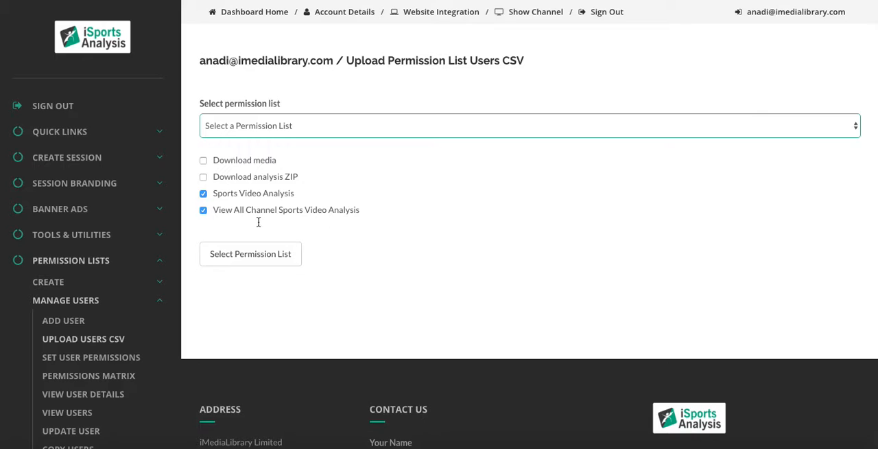
{"action": "triple_click", "coordinate": [217, 217]}
{"action": "left_click", "coordinate": [434, 243]}
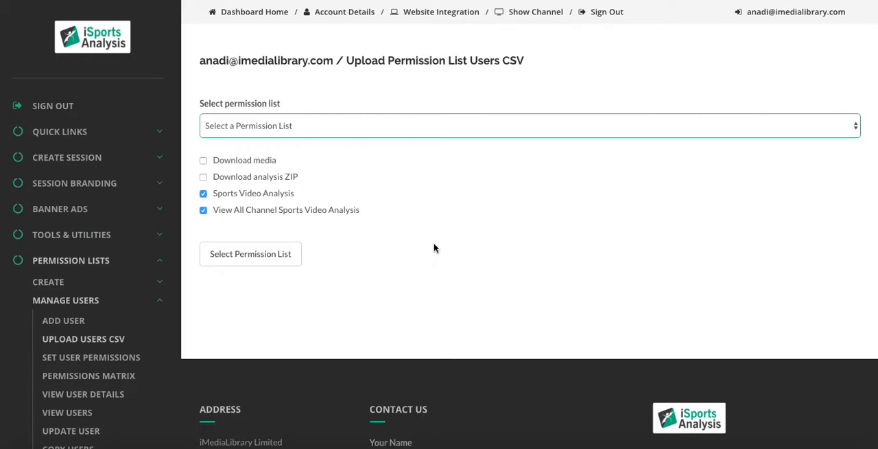
Open the user permission settings for the user with the username ajt
{"action": "left_click", "coordinate": [114, 364]}
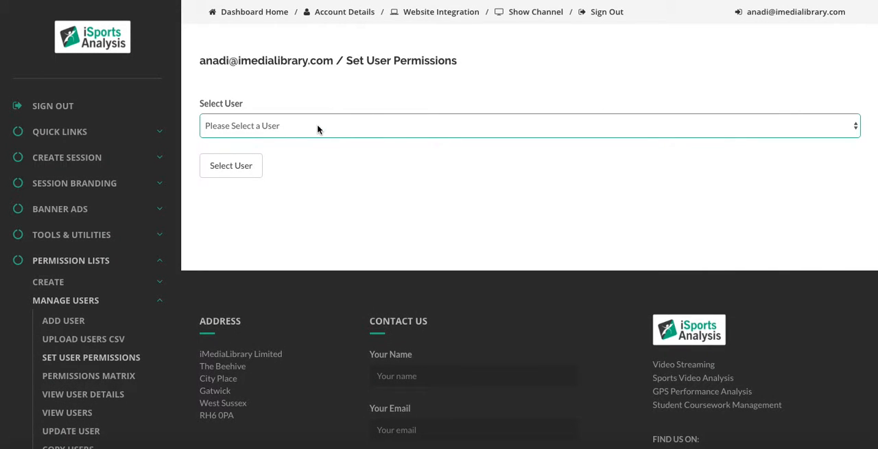
{"action": "left_click", "coordinate": [318, 129]}
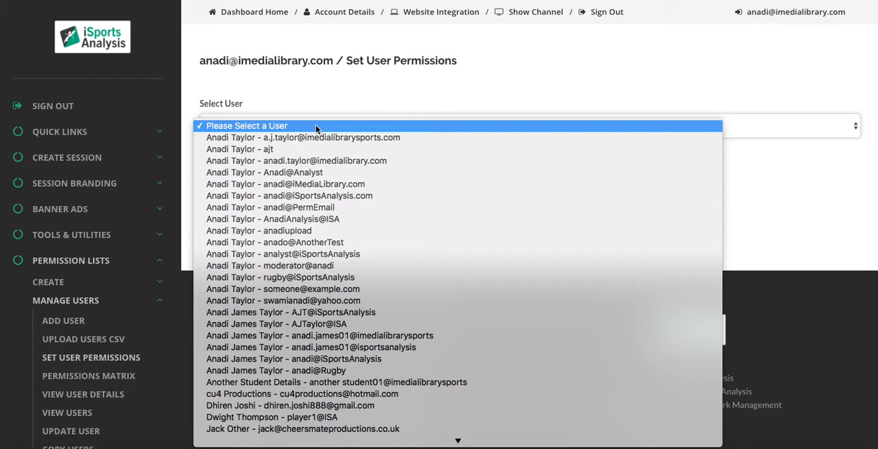
{"action": "left_click", "coordinate": [273, 149]}
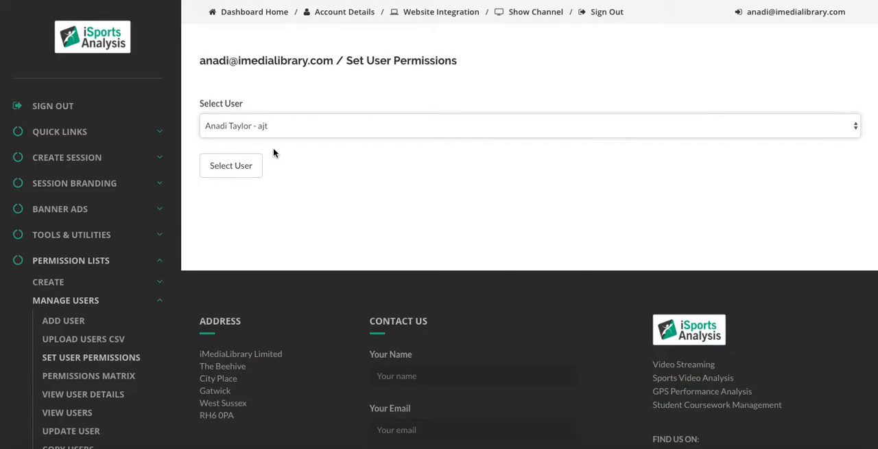
{"action": "left_click", "coordinate": [231, 167]}
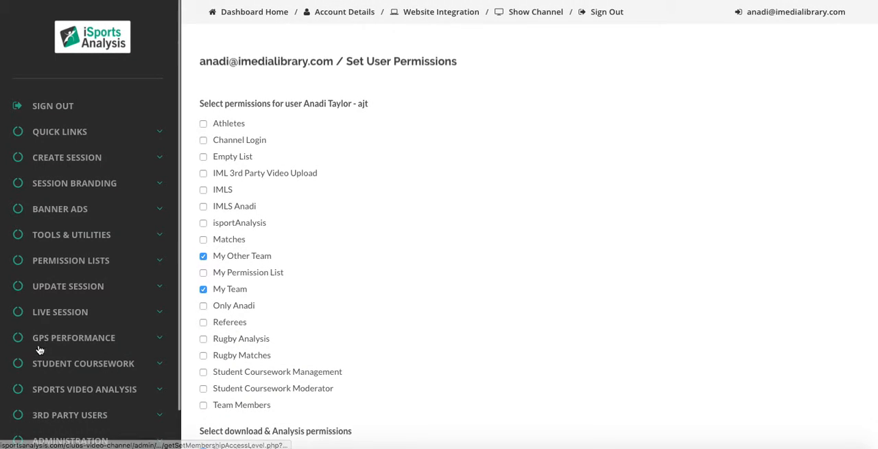
Show the user management options again and review the selected user's permission lists and download and analysis permissions
{"action": "left_click", "coordinate": [89, 265]}
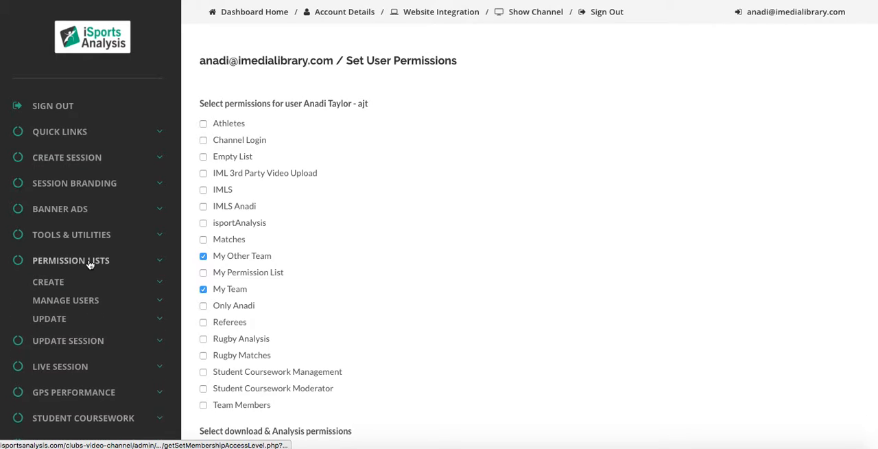
{"action": "left_click", "coordinate": [71, 301]}
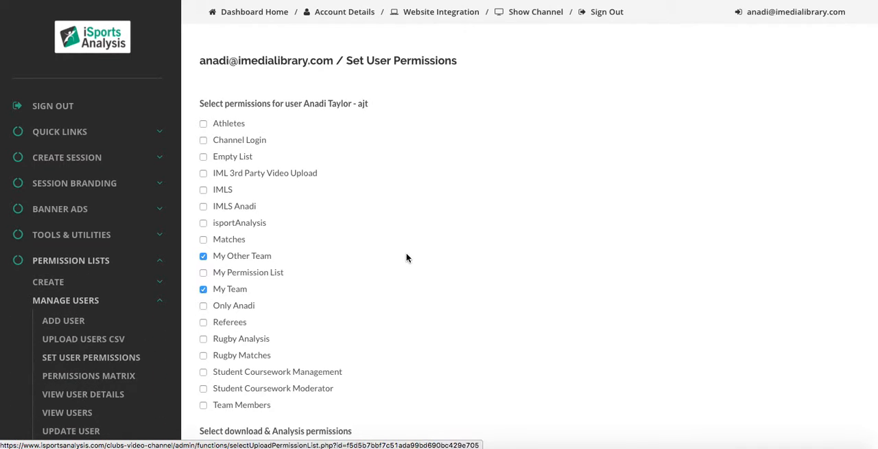
{"action": "scroll", "coordinate": [521, 230], "scroll_direction": "down", "scroll_amount": 3}
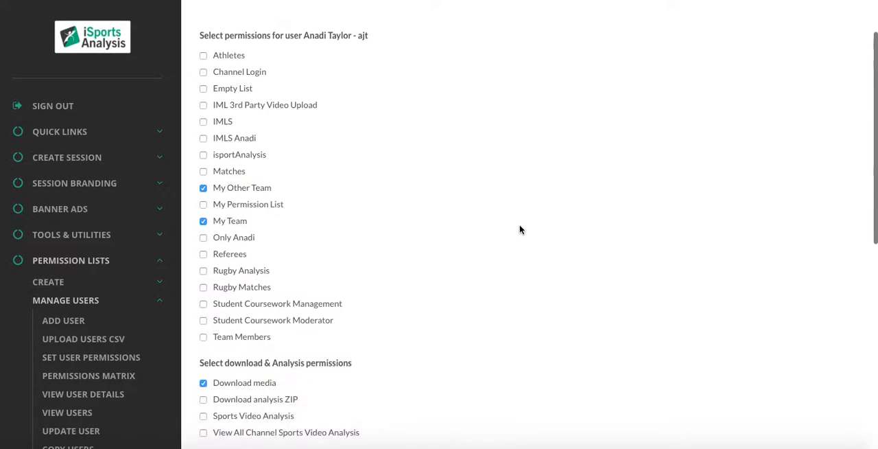
{"action": "scroll", "coordinate": [520, 229], "scroll_direction": "up", "scroll_amount": 3}
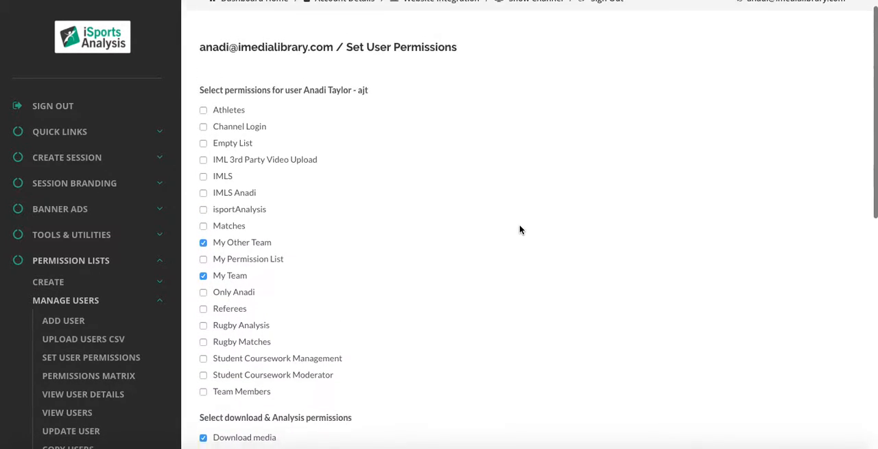
Add the user to My Permission List, enable Sports Video Analysis and View All Channel Sports Video Analysis, and save the user permissions
{"action": "scroll", "coordinate": [520, 230], "scroll_direction": "down", "scroll_amount": 2}
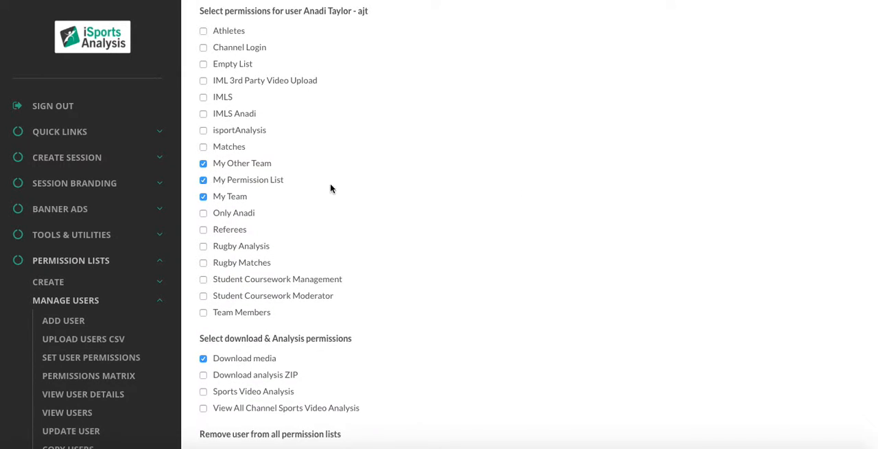
{"action": "scroll", "coordinate": [405, 244], "scroll_direction": "down", "scroll_amount": 2}
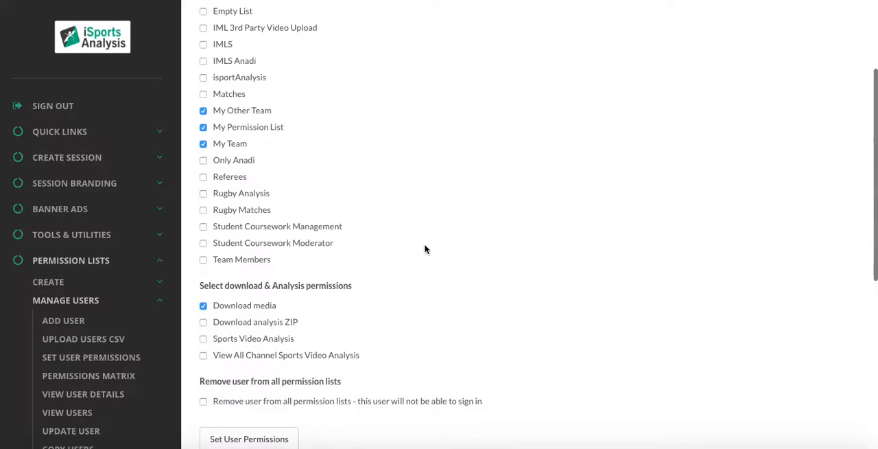
{"action": "left_click", "coordinate": [203, 339]}
{"action": "left_click", "coordinate": [203, 354]}
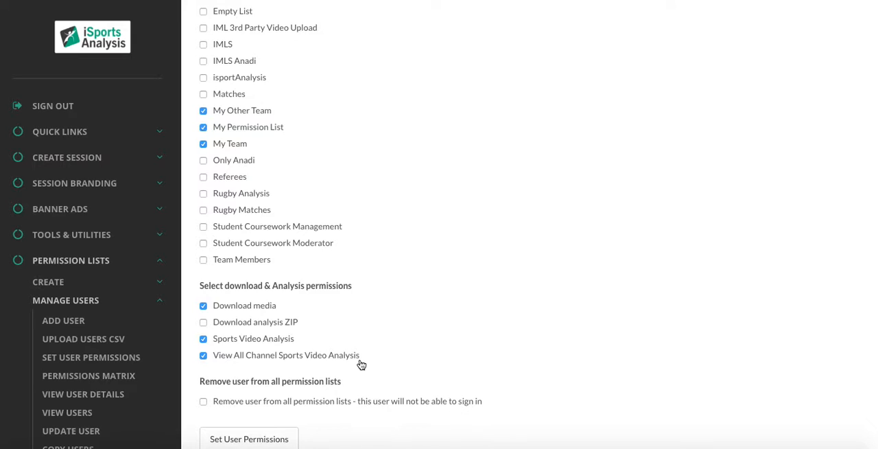
{"action": "left_click", "coordinate": [266, 439]}
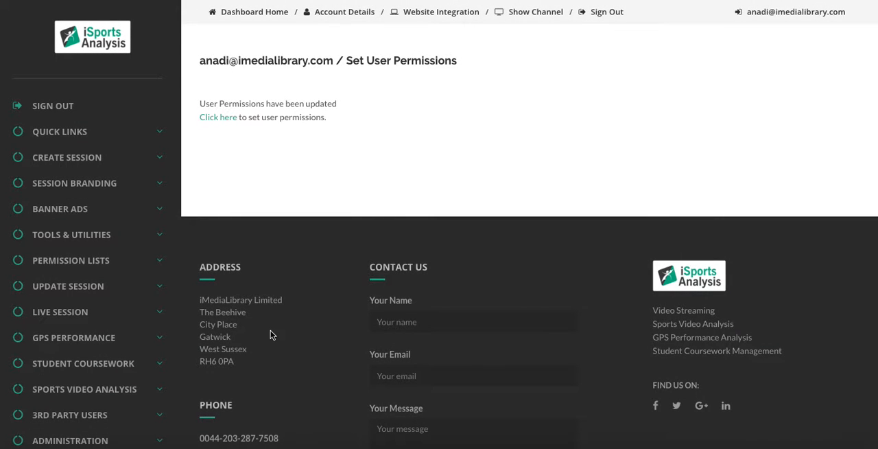
Open the permissions matrix for managing permission list users
{"action": "left_click", "coordinate": [99, 260]}
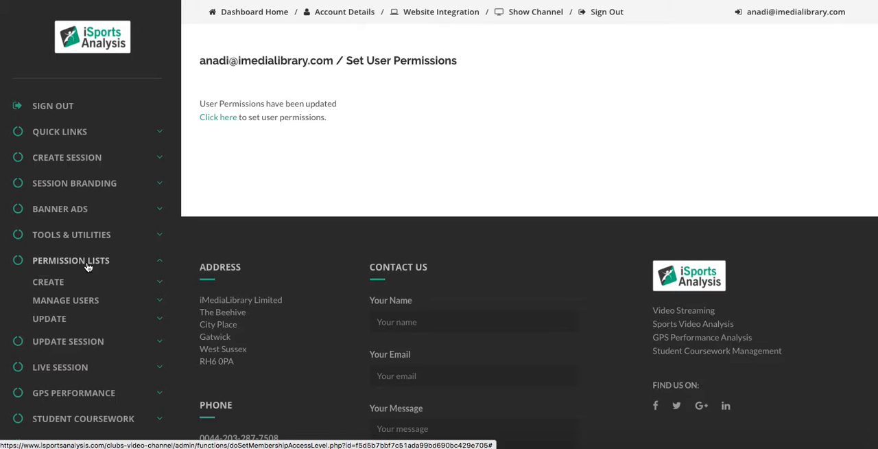
{"action": "left_click", "coordinate": [60, 302]}
{"action": "scroll", "coordinate": [103, 281], "scroll_direction": "down", "scroll_amount": 1}
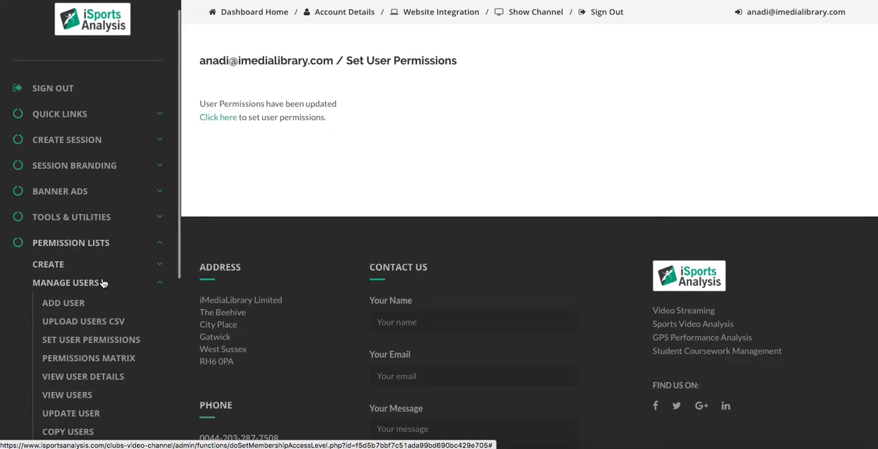
{"action": "left_click", "coordinate": [113, 358]}
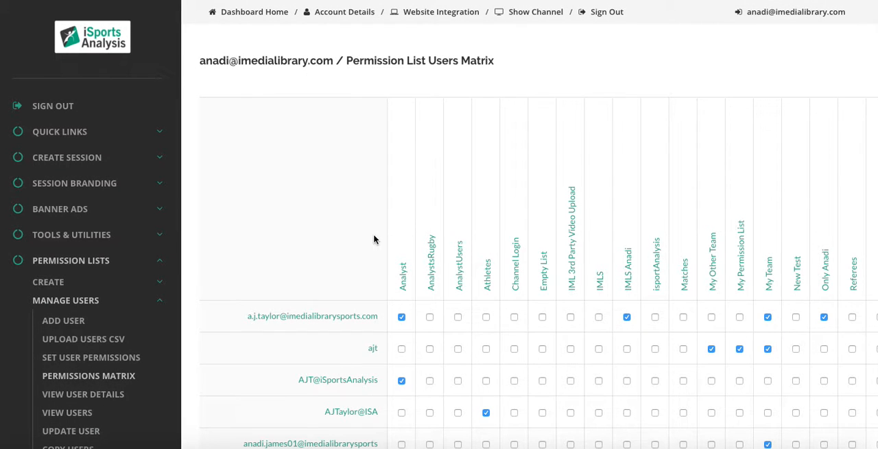
Grant Sports Video Analysis and View All Channel Sports Video Analysis to the first user in the matrix
{"action": "scroll", "coordinate": [241, 252], "scroll_direction": "down", "scroll_amount": 3}
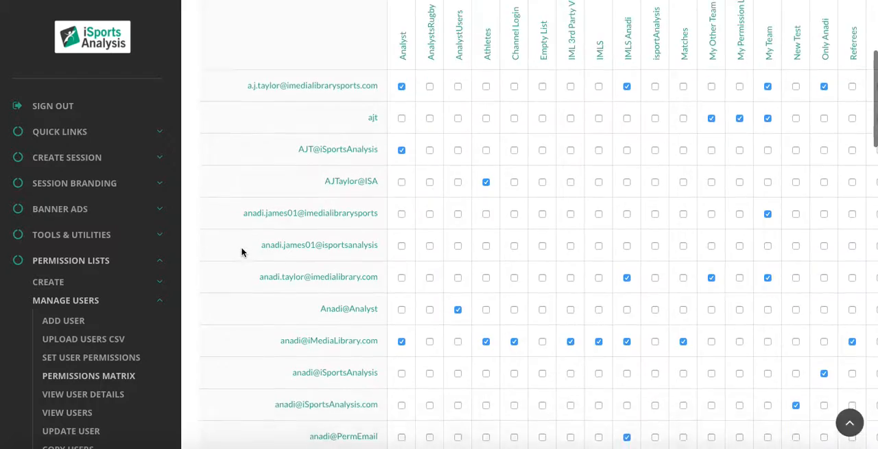
{"action": "scroll", "coordinate": [241, 253], "scroll_direction": "down", "scroll_amount": 12}
{"action": "scroll", "coordinate": [242, 253], "scroll_direction": "up", "scroll_amount": 15}
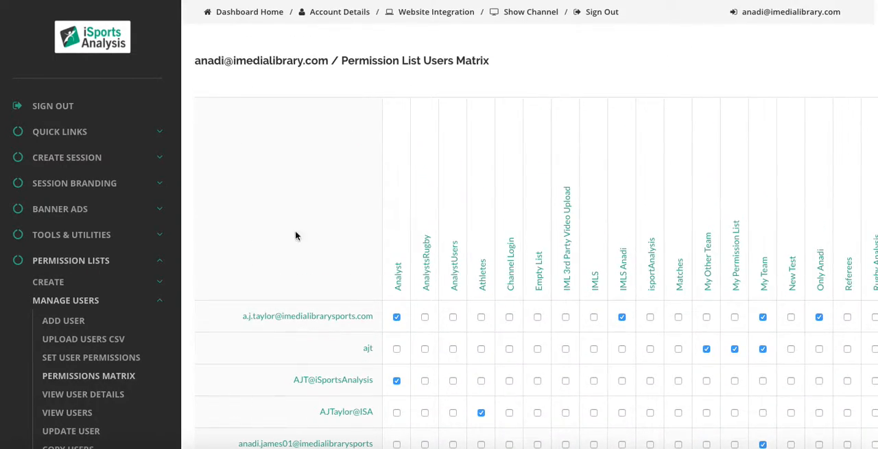
{"action": "scroll", "coordinate": [675, 171], "scroll_direction": "right", "scroll_amount": 10}
{"action": "scroll", "coordinate": [674, 171], "scroll_direction": "left", "scroll_amount": 2}
{"action": "scroll", "coordinate": [676, 171], "scroll_direction": "right", "scroll_amount": 2}
{"action": "scroll", "coordinate": [677, 171], "scroll_direction": "up", "scroll_amount": 1}
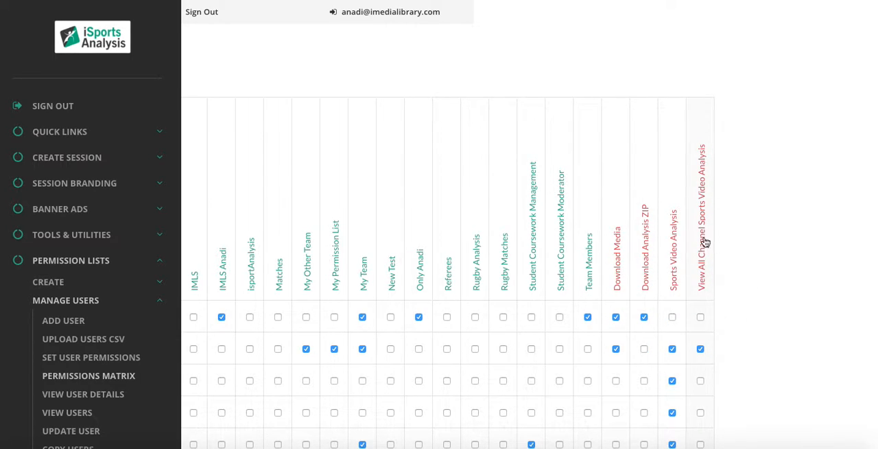
{"action": "left_click", "coordinate": [673, 317]}
{"action": "left_click", "coordinate": [701, 316]}
{"action": "scroll", "coordinate": [763, 286], "scroll_direction": "down", "scroll_amount": 1}
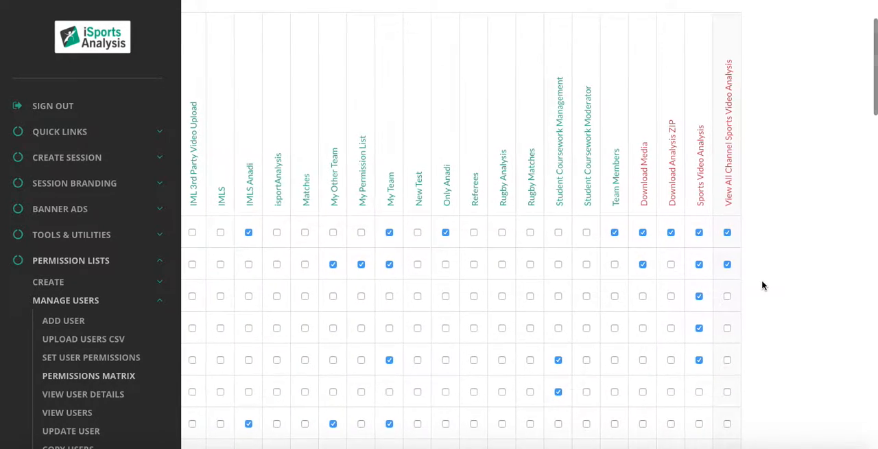
Grant View All Channel Sports Video Analysis to the fourth user in the permissions matrix
{"action": "scroll", "coordinate": [763, 285], "scroll_direction": "down", "scroll_amount": 1}
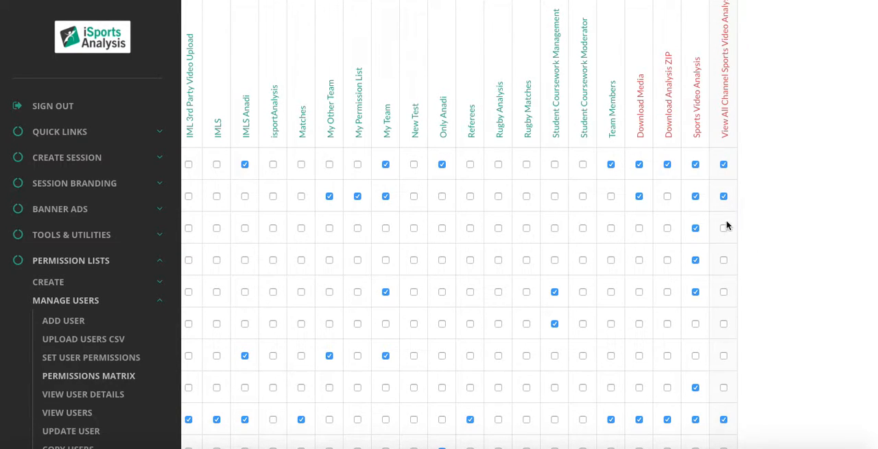
{"action": "scroll", "coordinate": [771, 258], "scroll_direction": "left", "scroll_amount": 9}
{"action": "scroll", "coordinate": [772, 258], "scroll_direction": "down", "scroll_amount": 3}
{"action": "scroll", "coordinate": [771, 257], "scroll_direction": "down", "scroll_amount": 3}
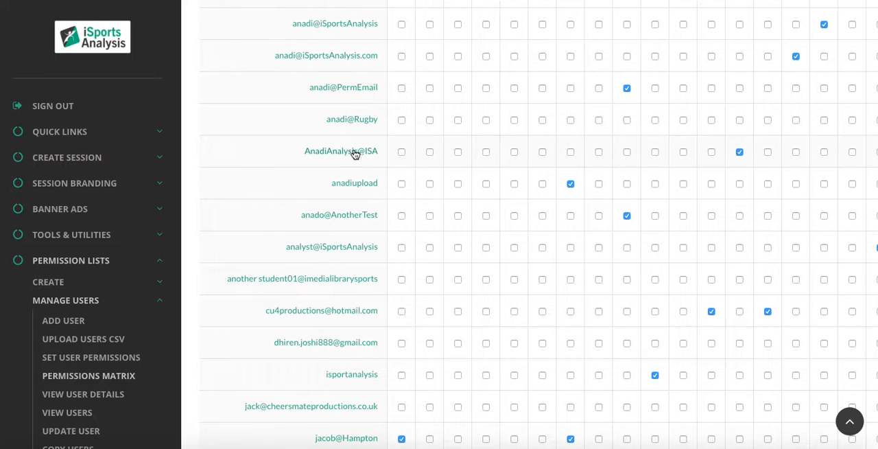
{"action": "scroll", "coordinate": [835, 154], "scroll_direction": "right", "scroll_amount": 6}
{"action": "scroll", "coordinate": [835, 154], "scroll_direction": "up", "scroll_amount": 5}
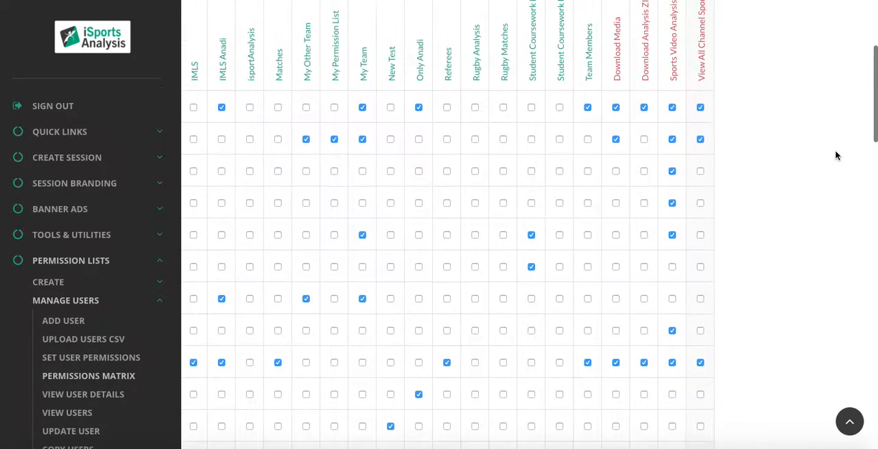
{"action": "left_click", "coordinate": [704, 203]}
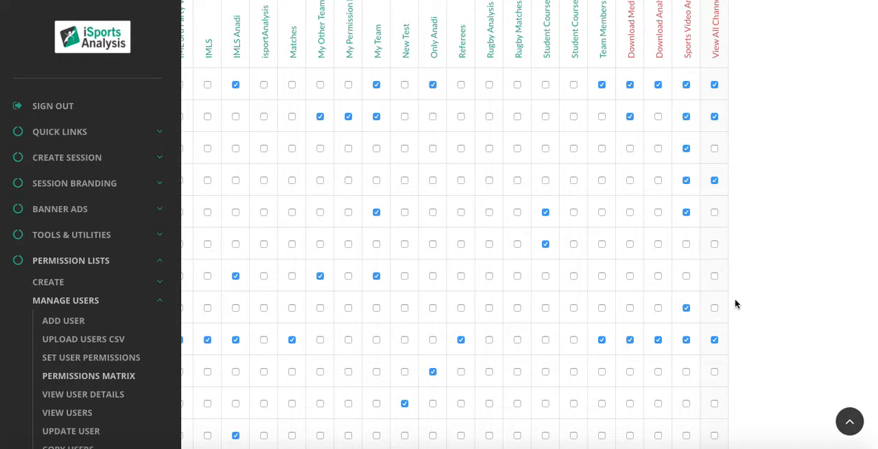
Open the page for updating the permission lists of a session
{"action": "scroll", "coordinate": [735, 300], "scroll_direction": "down", "scroll_amount": 4}
{"action": "scroll", "coordinate": [736, 300], "scroll_direction": "left", "scroll_amount": 3}
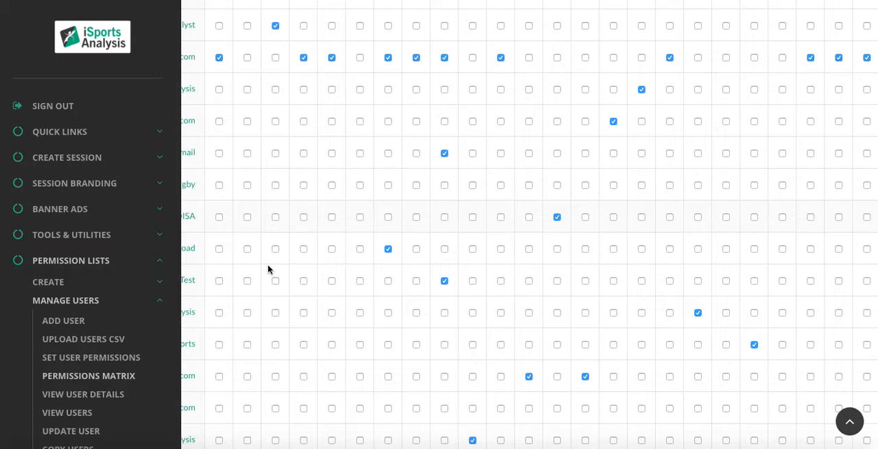
{"action": "left_click", "coordinate": [63, 302]}
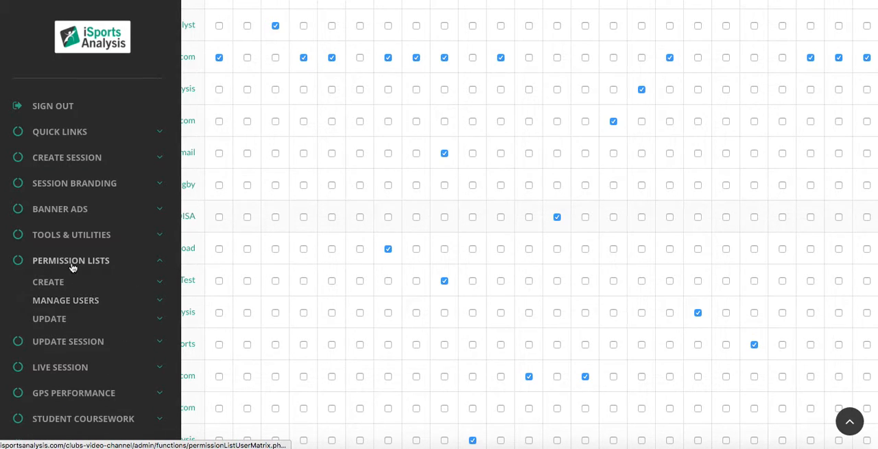
{"action": "left_click", "coordinate": [57, 323]}
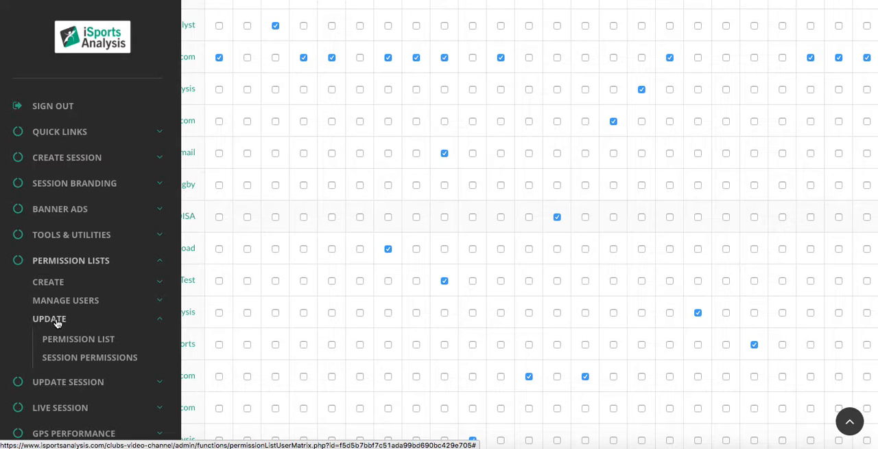
{"action": "left_click", "coordinate": [87, 358]}
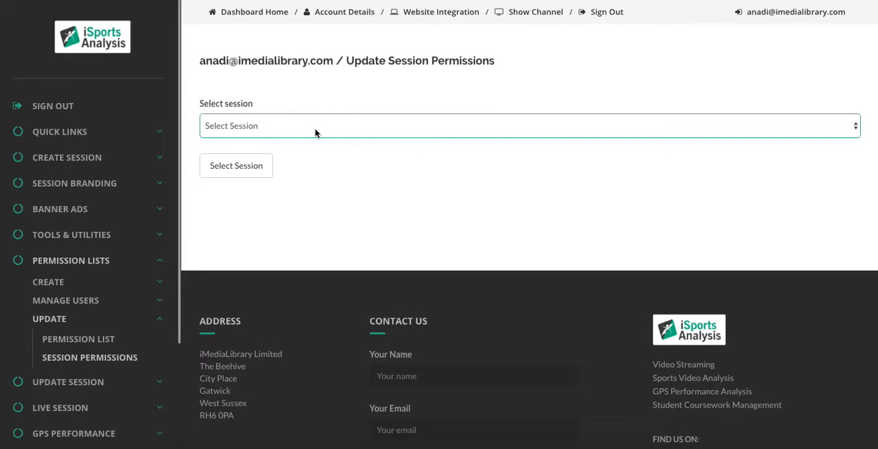
Choose published session 6337, Haileybury College vs Oundle School - Demonstration Games, and open its permission list settings
{"action": "left_click", "coordinate": [308, 129]}
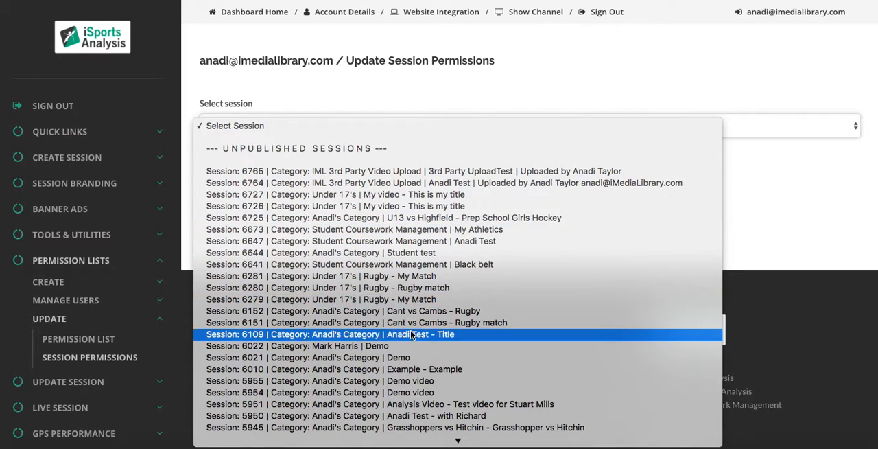
{"action": "scroll", "coordinate": [412, 334], "scroll_direction": "down", "scroll_amount": 20}
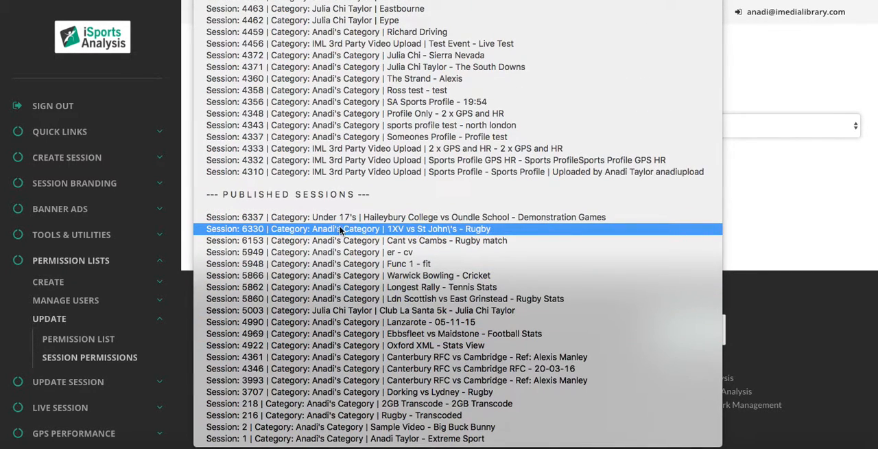
{"action": "left_click", "coordinate": [453, 218]}
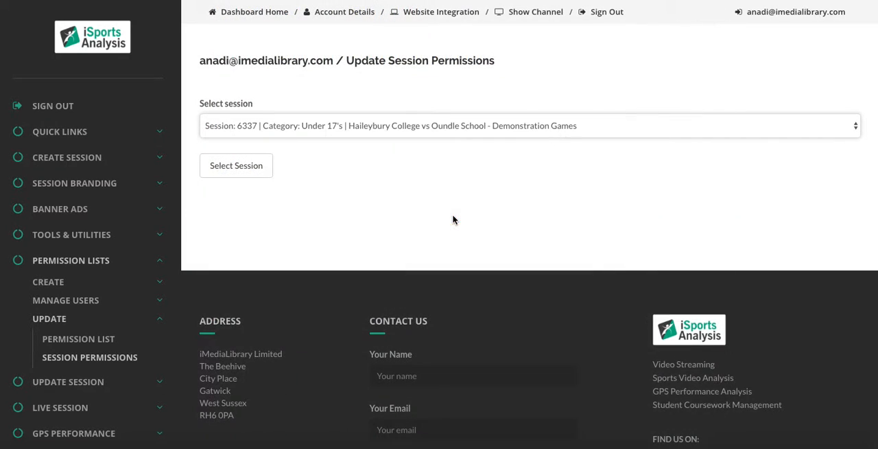
{"action": "left_click", "coordinate": [240, 166]}
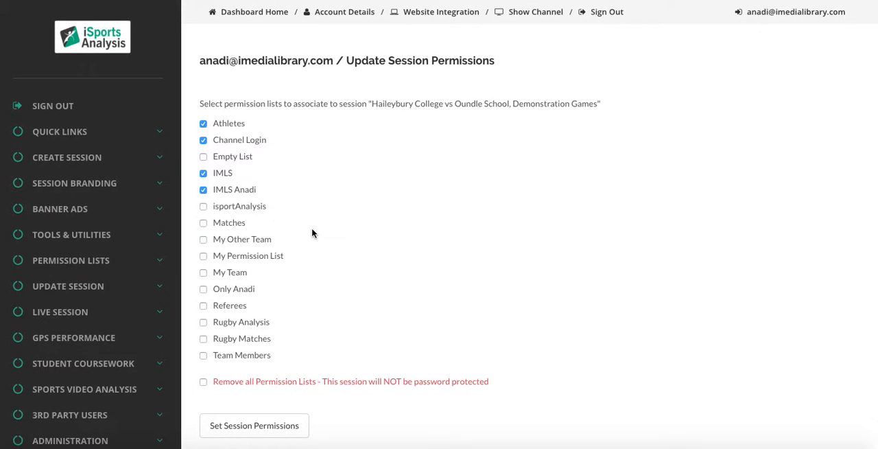
Associate My Permission List with the Haileybury College vs Oundle School session and save the session permissions
{"action": "left_click", "coordinate": [203, 258]}
{"action": "left_click_drag", "start_coordinate": [372, 104], "coordinate": [598, 103]}
{"action": "left_click", "coordinate": [568, 131]}
{"action": "left_click_drag", "start_coordinate": [372, 102], "coordinate": [601, 106]}
{"action": "left_click", "coordinate": [267, 426]}
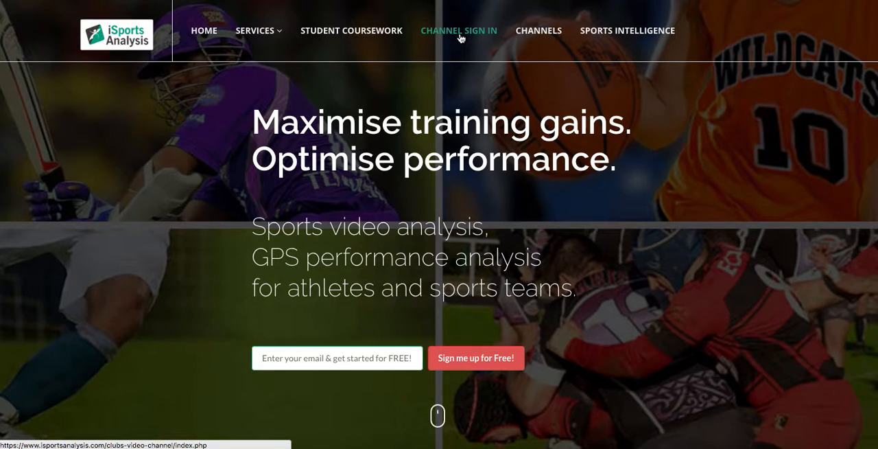
Open the channel sign-in page and sign in with the account's username and password
{"action": "left_click", "coordinate": [460, 37]}
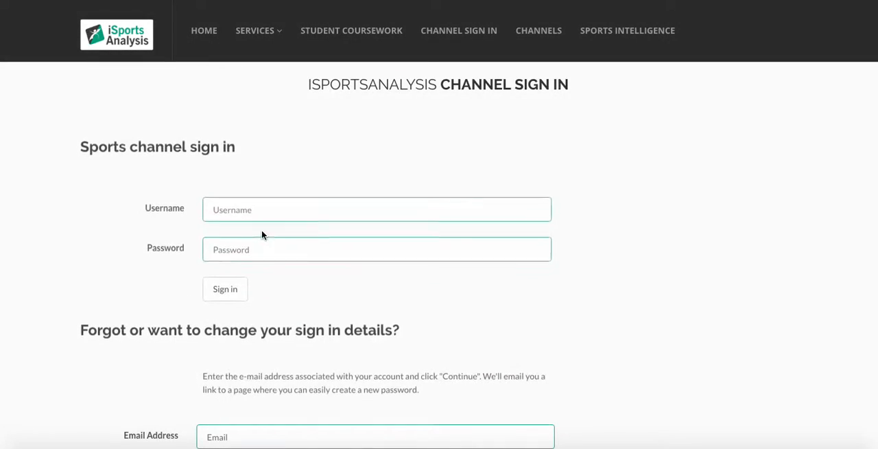
{"action": "left_click", "coordinate": [265, 200]}
{"action": "left_click", "coordinate": [265, 219]}
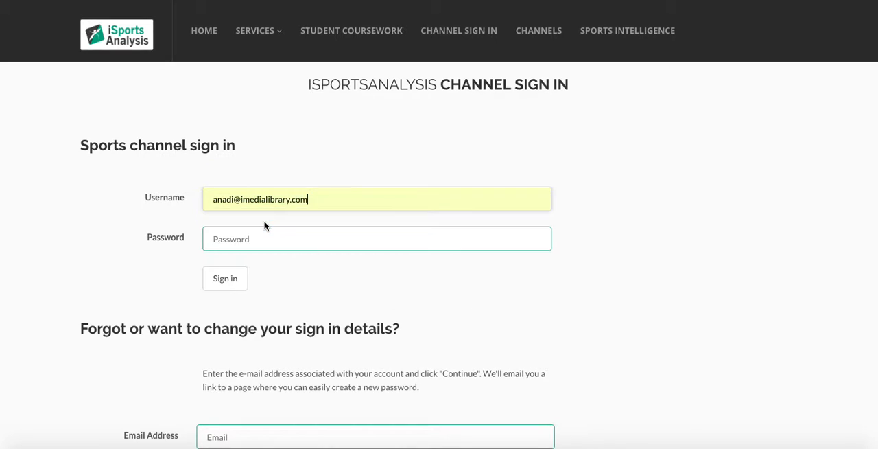
{"action": "left_click", "coordinate": [259, 238]}
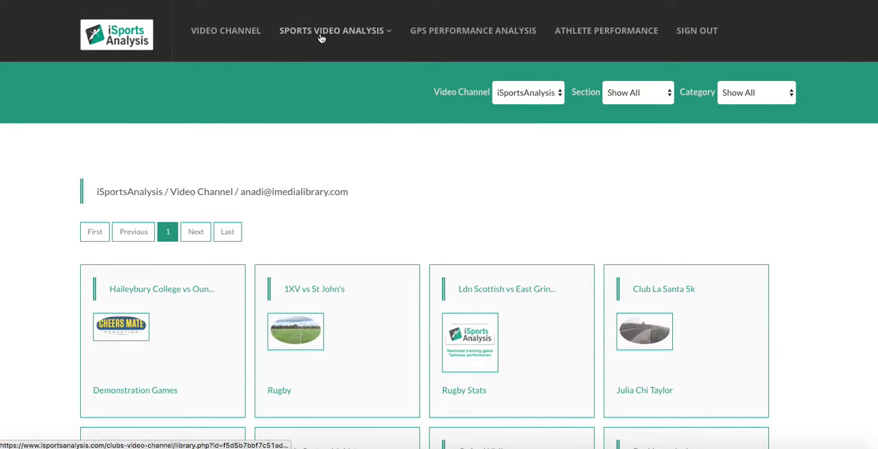
Open the Ldn Scottish vs East Grinstead session from the video channel and review its match and penalty statistics
{"action": "mouse_move", "coordinate": [364, 35]}
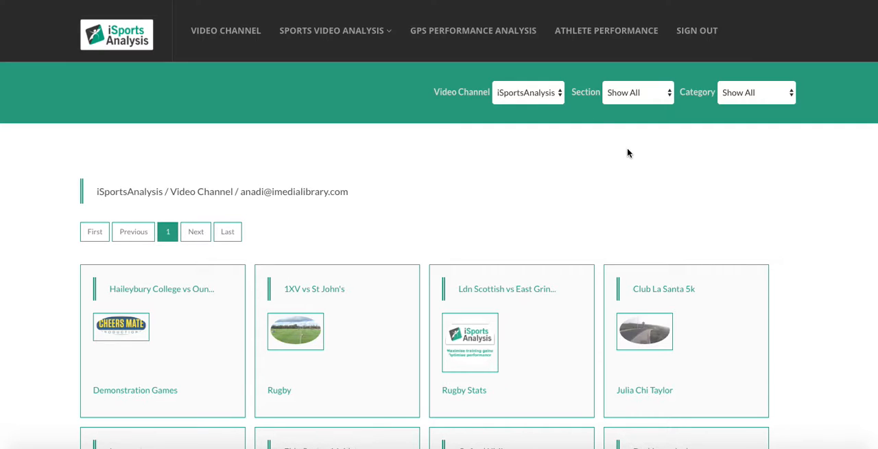
{"action": "scroll", "coordinate": [627, 152], "scroll_direction": "down", "scroll_amount": 1}
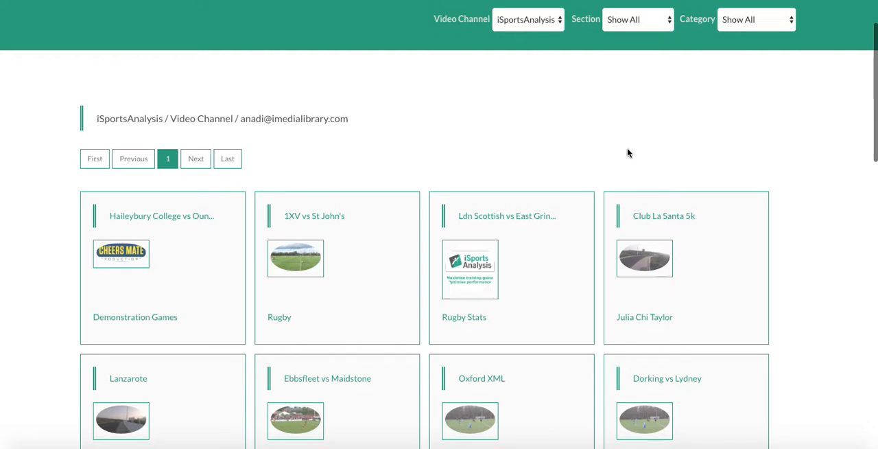
{"action": "left_click", "coordinate": [465, 275]}
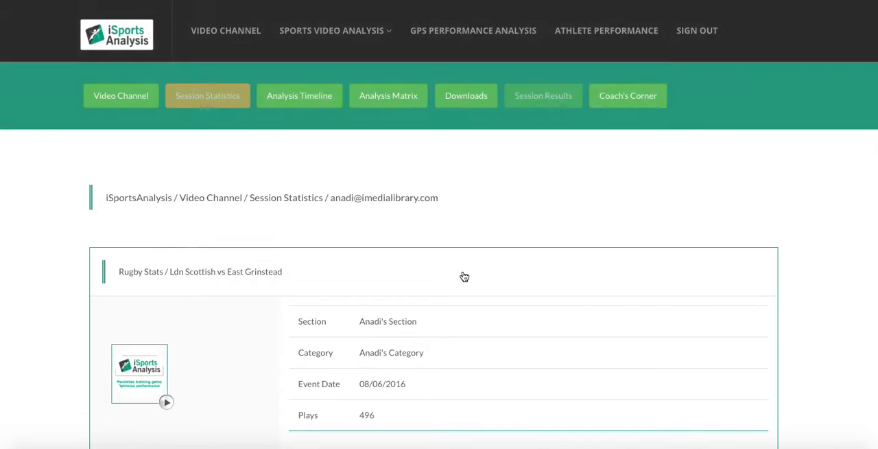
{"action": "scroll", "coordinate": [464, 276], "scroll_direction": "down", "scroll_amount": 4}
{"action": "scroll", "coordinate": [464, 276], "scroll_direction": "down", "scroll_amount": 8}
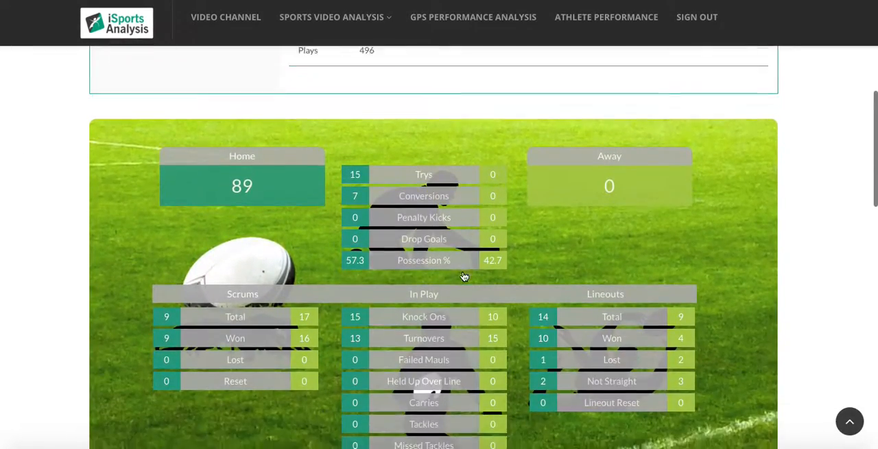
{"action": "scroll", "coordinate": [465, 276], "scroll_direction": "down", "scroll_amount": 3}
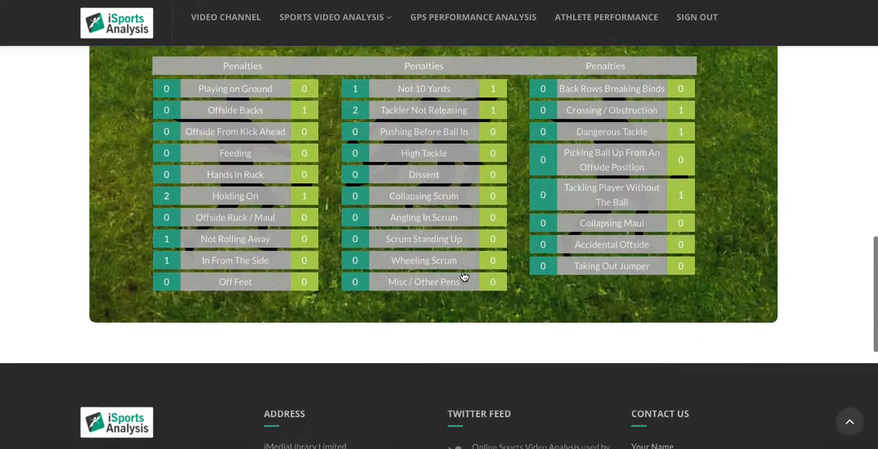
{"action": "scroll", "coordinate": [465, 276], "scroll_direction": "up", "scroll_amount": 4}
{"action": "scroll", "coordinate": [464, 276], "scroll_direction": "up", "scroll_amount": 12}
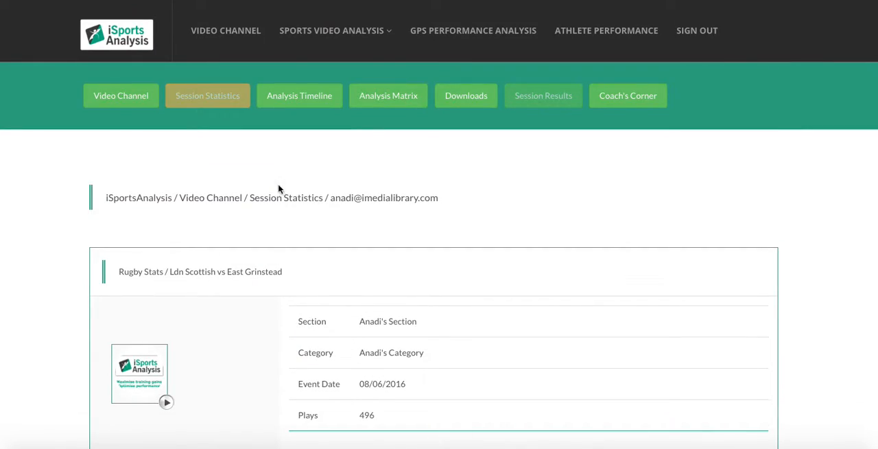
Return to the video channel and switch it from iSportsAnalysis to the other user's shared channel, numbered 1
{"action": "left_click", "coordinate": [229, 36]}
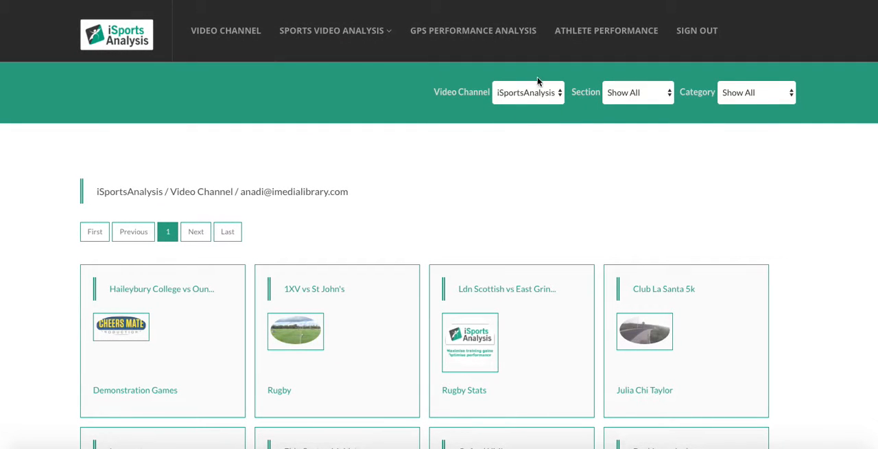
{"action": "left_click", "coordinate": [555, 94]}
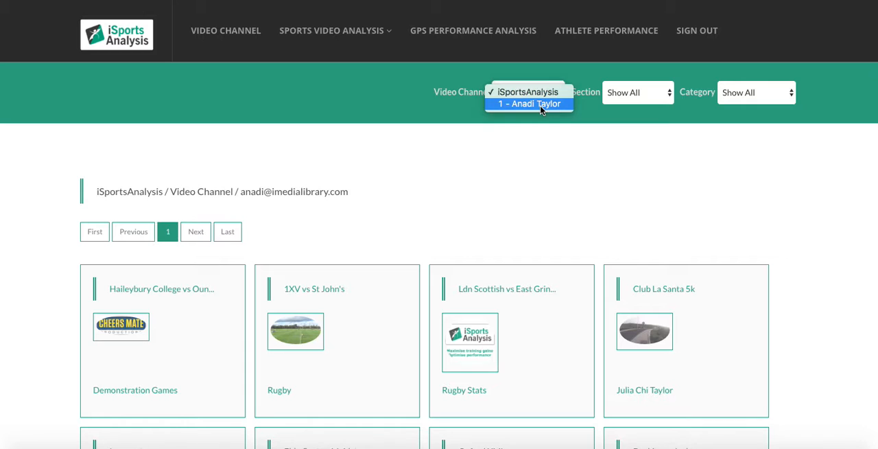
{"action": "left_click", "coordinate": [541, 106]}
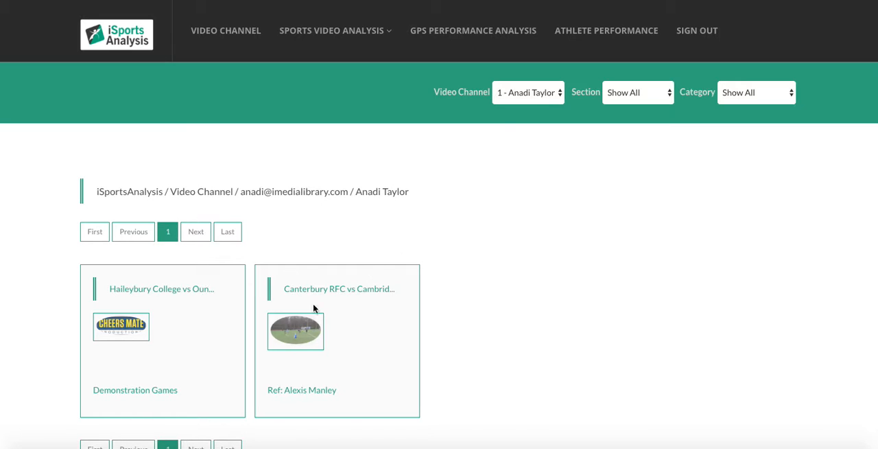
Open the Canterbury RFC vs Cambridge session and review its match and penalty statistics
{"action": "left_click", "coordinate": [293, 337]}
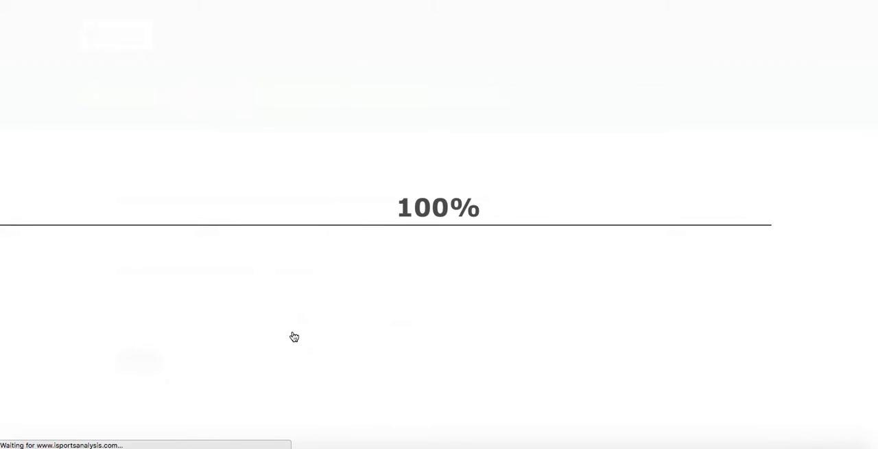
{"action": "scroll", "coordinate": [477, 309], "scroll_direction": "down", "scroll_amount": 9}
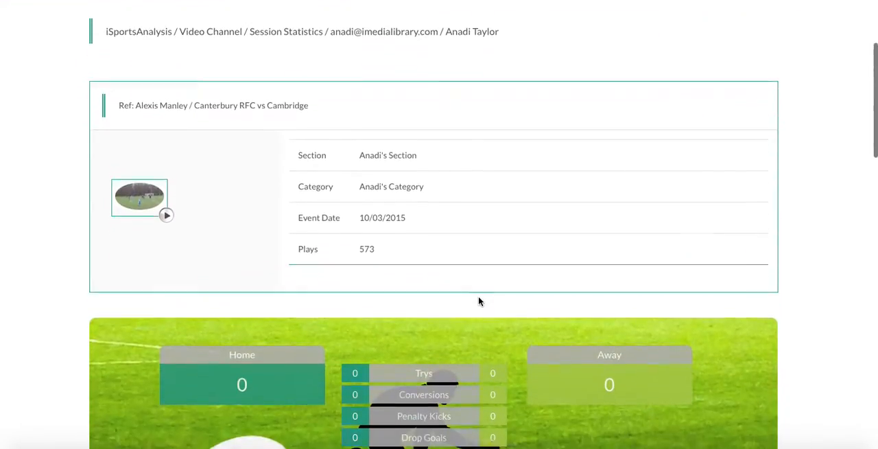
{"action": "scroll", "coordinate": [479, 300], "scroll_direction": "down", "scroll_amount": 6}
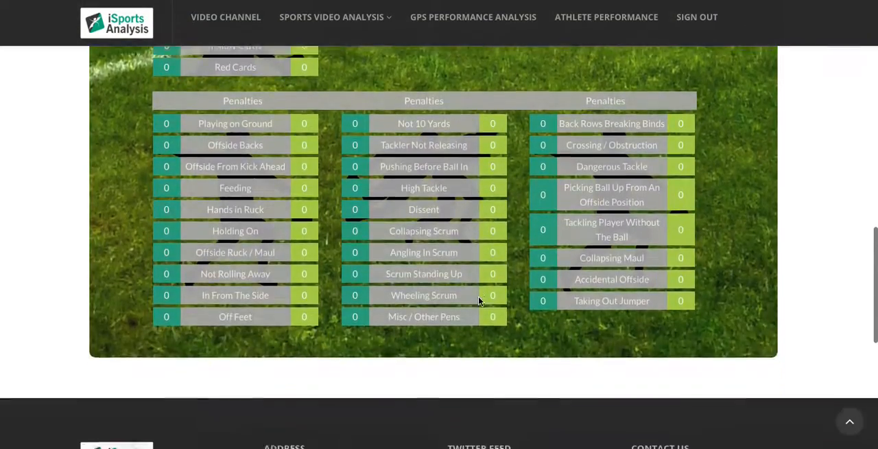
{"action": "scroll", "coordinate": [478, 300], "scroll_direction": "up", "scroll_amount": 4}
{"action": "scroll", "coordinate": [478, 299], "scroll_direction": "up", "scroll_amount": 10}
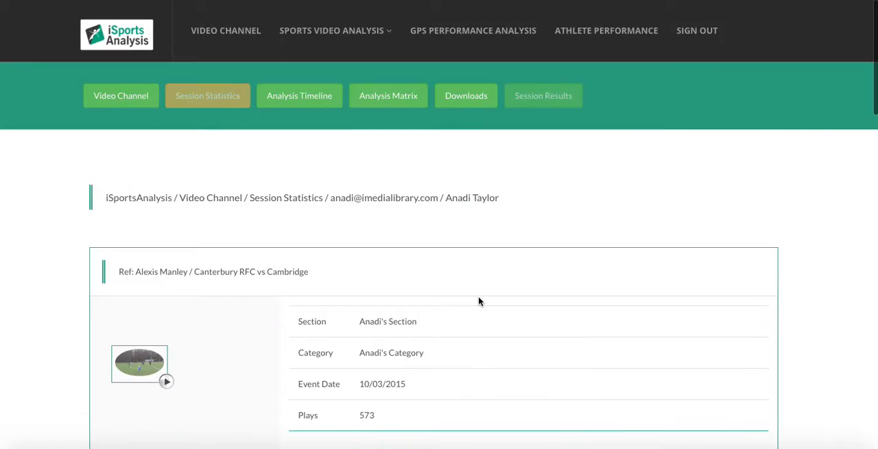
Start analysing session 6337, Haileybury College vs Oundle School, with the iSportsAnalysis - Hockey (Basic) code window
{"action": "left_click", "coordinate": [334, 34]}
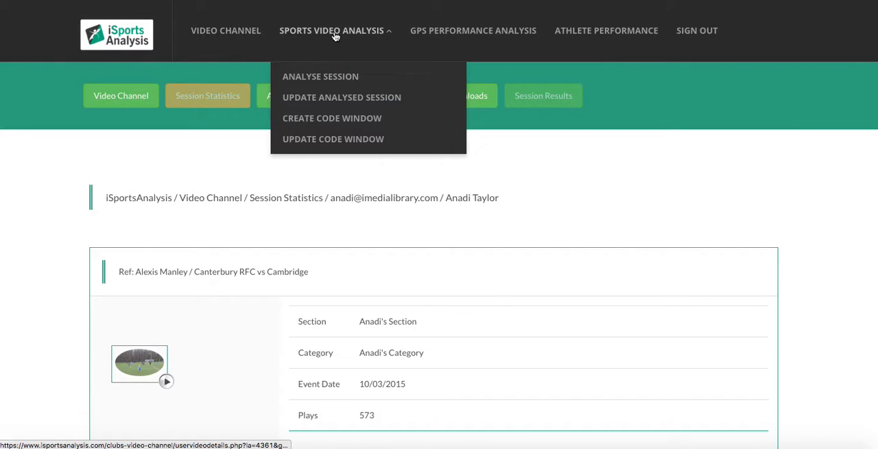
{"action": "left_click", "coordinate": [325, 76]}
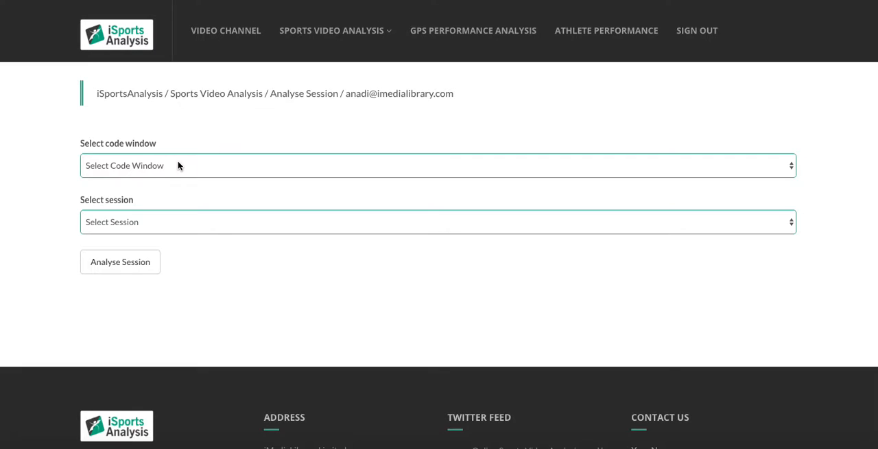
{"action": "left_click", "coordinate": [177, 166]}
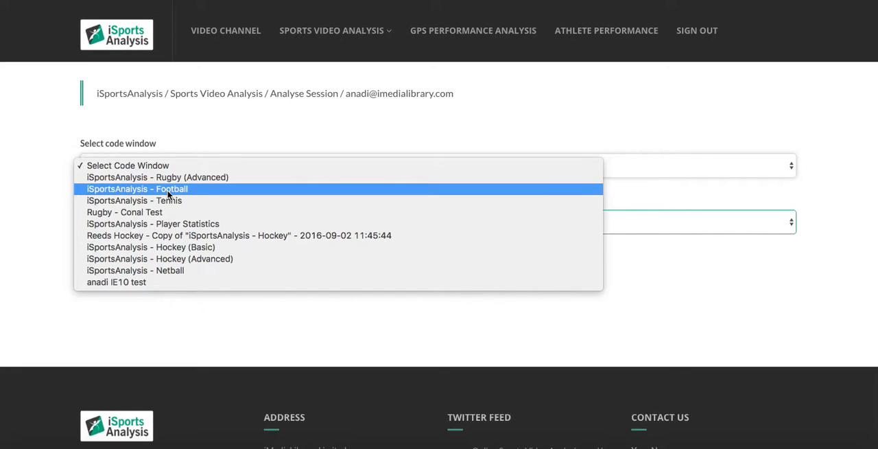
{"action": "left_click", "coordinate": [175, 248]}
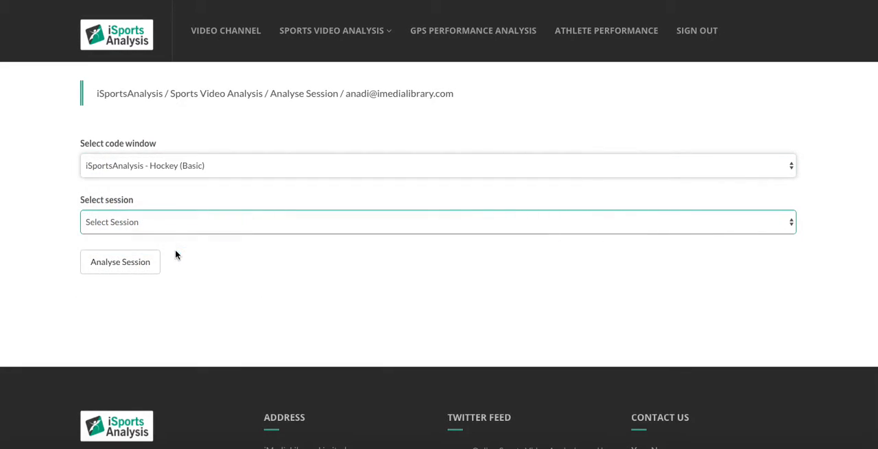
{"action": "left_click", "coordinate": [155, 227]}
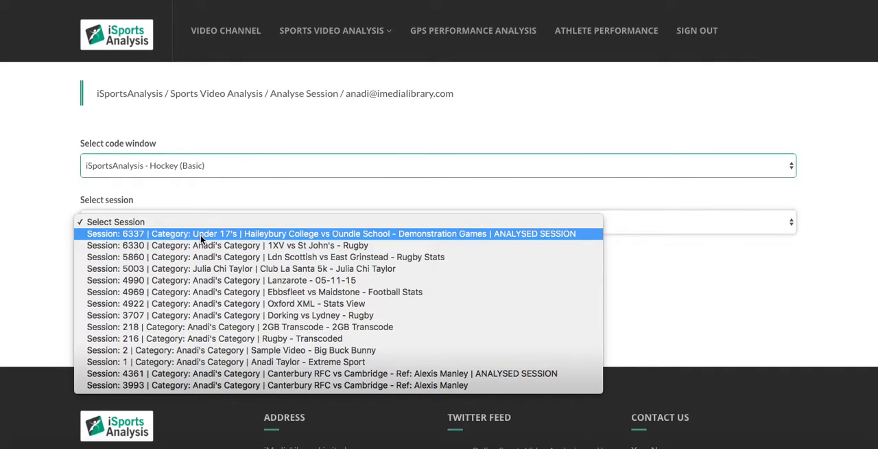
{"action": "left_click", "coordinate": [175, 234]}
{"action": "left_click", "coordinate": [136, 266]}
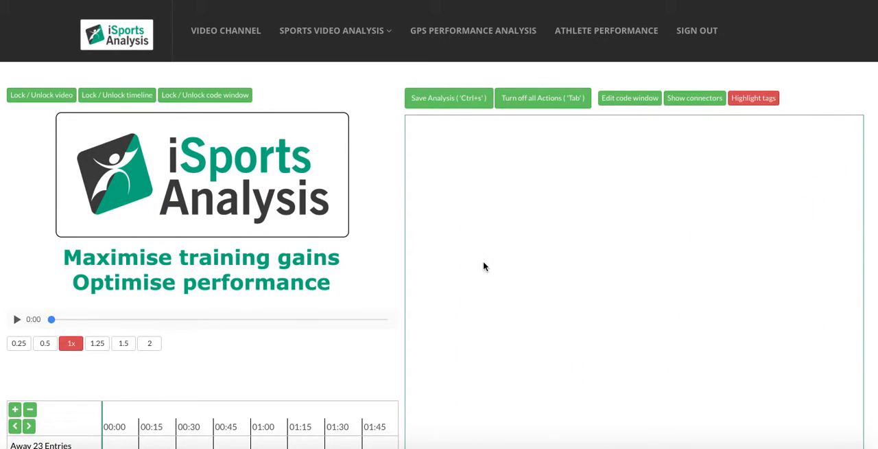
Turn on code window editing, then move the hockey tagging buttons up beside the video and enlarge them
{"action": "scroll", "coordinate": [362, 283], "scroll_direction": "down", "scroll_amount": 3}
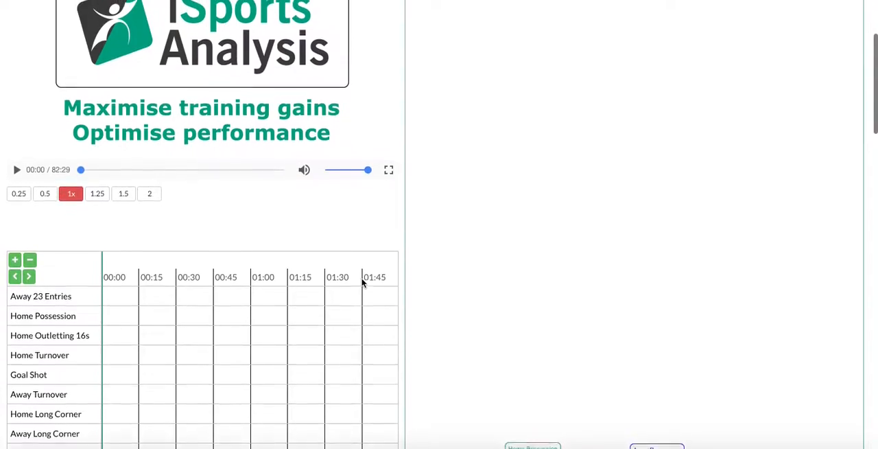
{"action": "scroll", "coordinate": [362, 283], "scroll_direction": "down", "scroll_amount": 5}
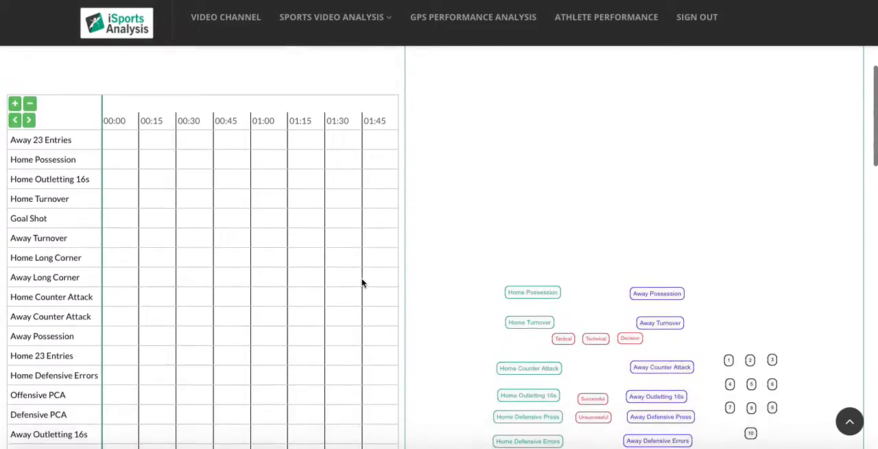
{"action": "scroll", "coordinate": [363, 282], "scroll_direction": "down", "scroll_amount": 5}
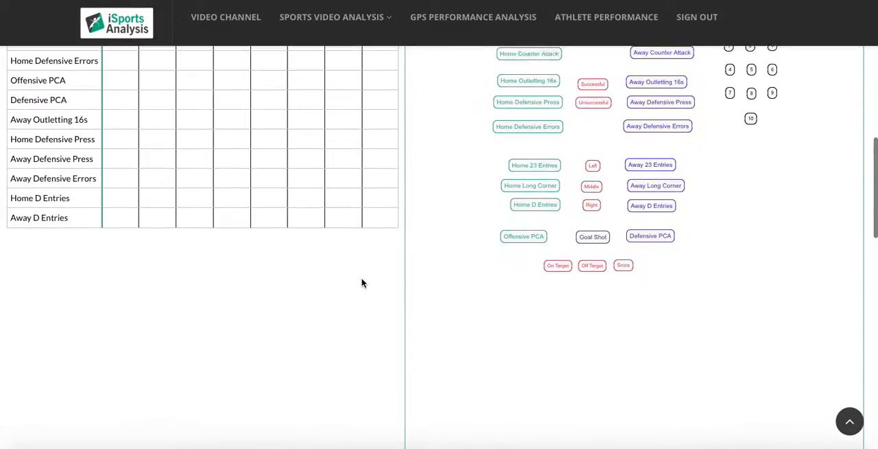
{"action": "scroll", "coordinate": [363, 283], "scroll_direction": "up", "scroll_amount": 9}
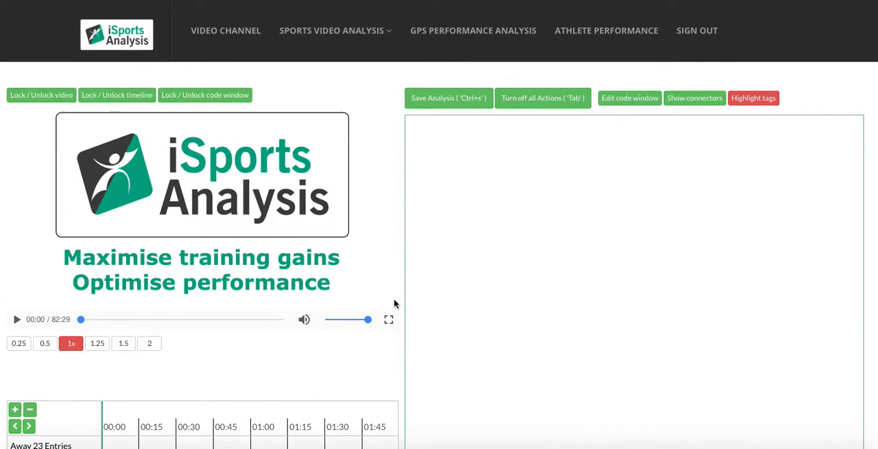
{"action": "scroll", "coordinate": [388, 330], "scroll_direction": "down", "scroll_amount": 2}
{"action": "scroll", "coordinate": [388, 329], "scroll_direction": "up", "scroll_amount": 2}
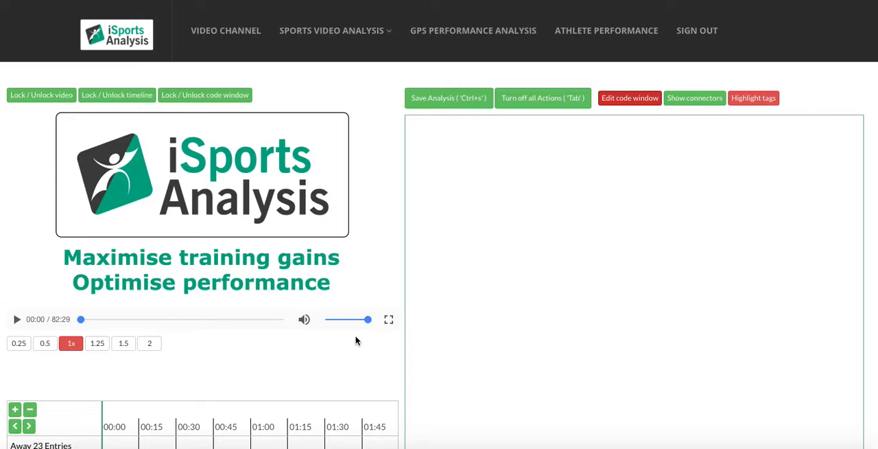
{"action": "scroll", "coordinate": [353, 377], "scroll_direction": "down", "scroll_amount": 5}
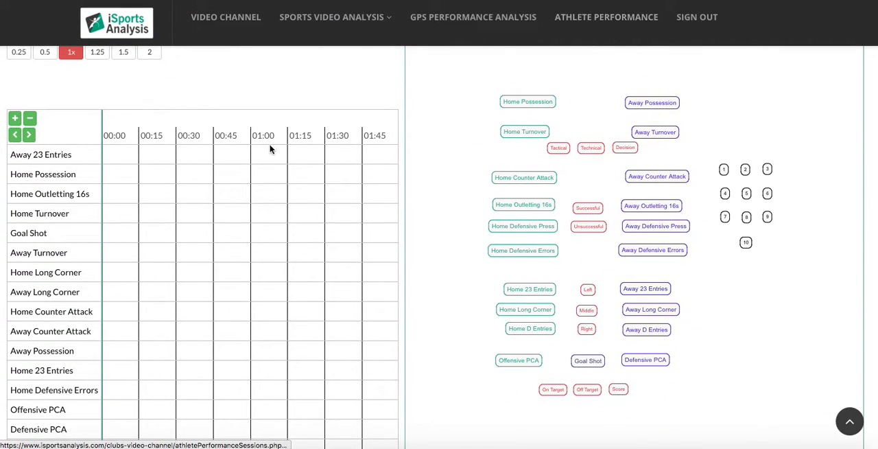
{"action": "scroll", "coordinate": [271, 147], "scroll_direction": "up", "scroll_amount": 3}
{"action": "scroll", "coordinate": [270, 147], "scroll_direction": "up", "scroll_amount": 2}
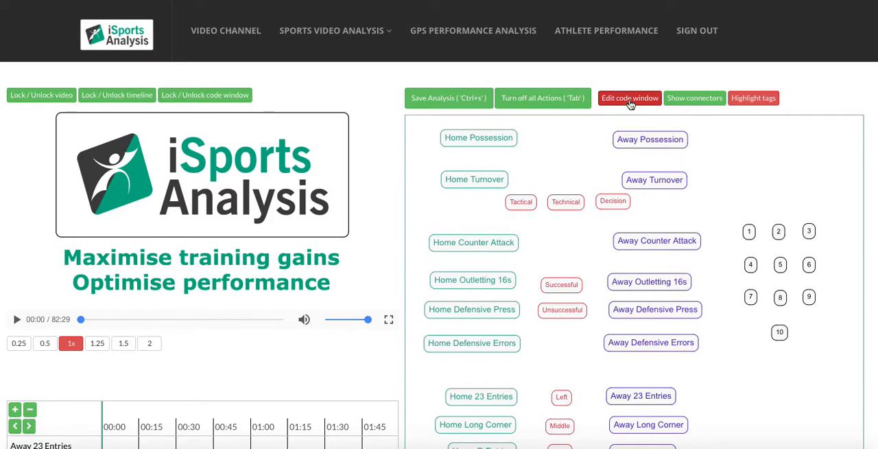
Review the timeline rows beside the rearranged buttons and turn off code window editing
{"action": "scroll", "coordinate": [355, 341], "scroll_direction": "down", "scroll_amount": 5}
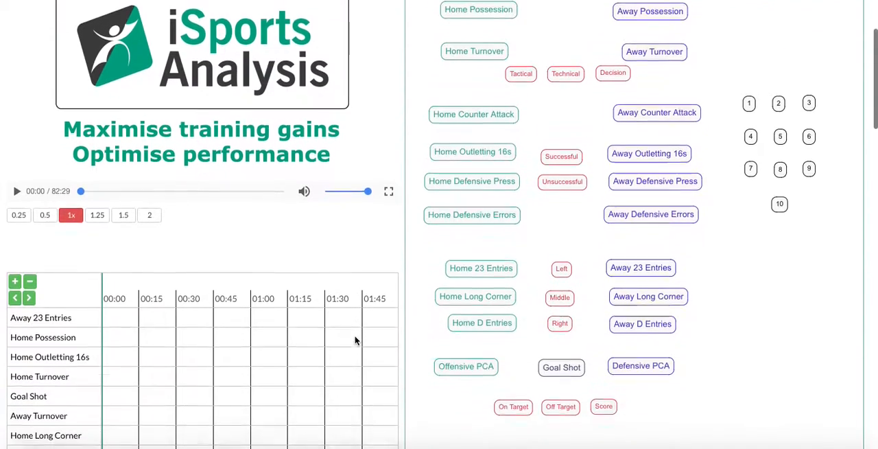
{"action": "scroll", "coordinate": [356, 341], "scroll_direction": "down", "scroll_amount": 3}
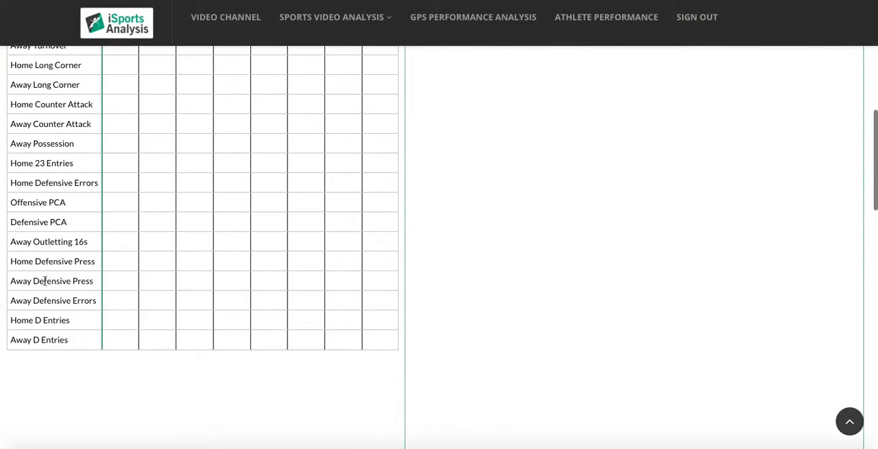
{"action": "scroll", "coordinate": [249, 179], "scroll_direction": "up", "scroll_amount": 4}
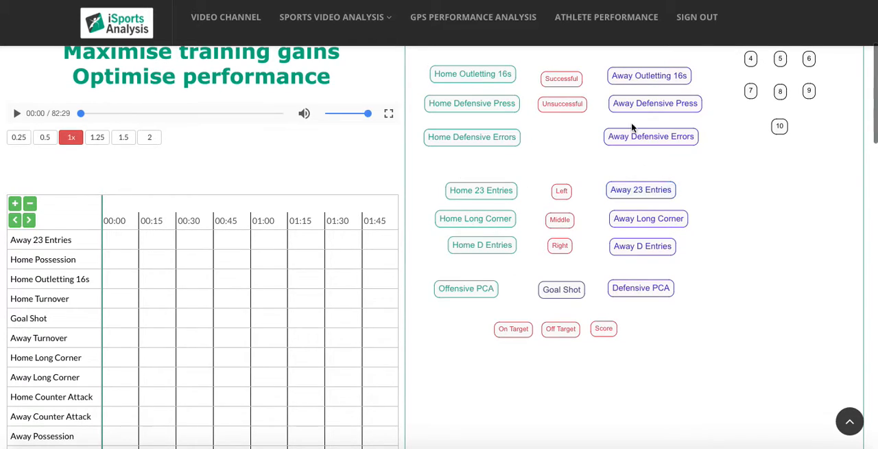
{"action": "scroll", "coordinate": [270, 162], "scroll_direction": "up", "scroll_amount": 3}
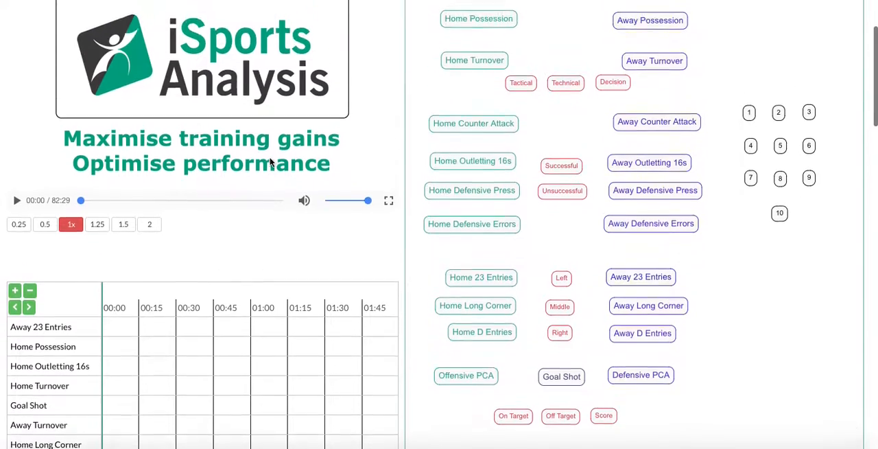
{"action": "scroll", "coordinate": [270, 162], "scroll_direction": "down", "scroll_amount": 1}
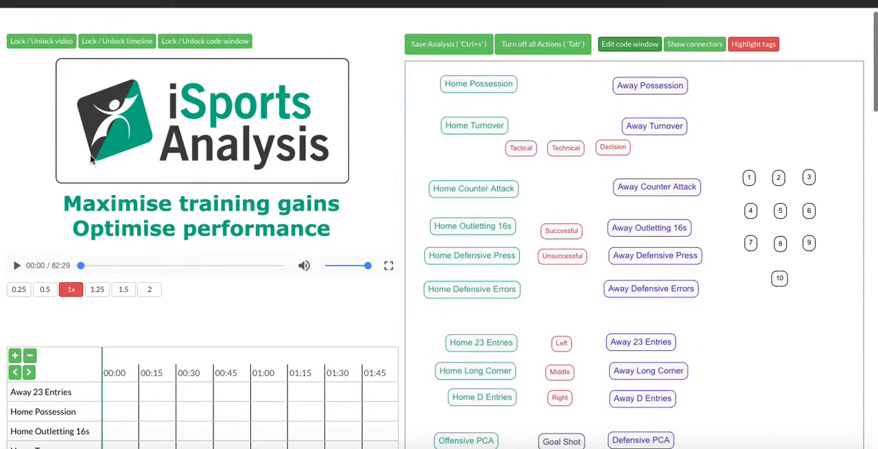
Start playing the match video and turn its volume all the way down
{"action": "left_click", "coordinate": [17, 266]}
{"action": "left_click_drag", "start_coordinate": [368, 265], "coordinate": [305, 269]}
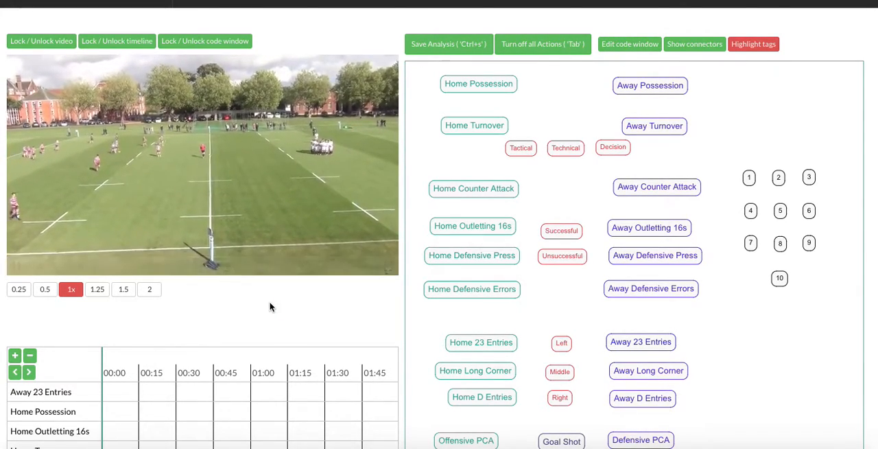
Zoom in the analysis timeline around the playhead to five-second divisions while the match video plays
{"action": "scroll", "coordinate": [346, 317], "scroll_direction": "down", "scroll_amount": 3}
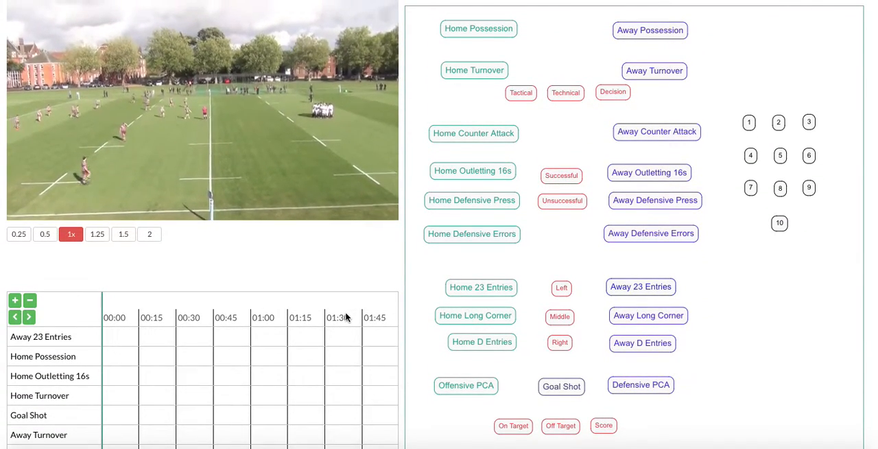
{"action": "left_click", "coordinate": [15, 301]}
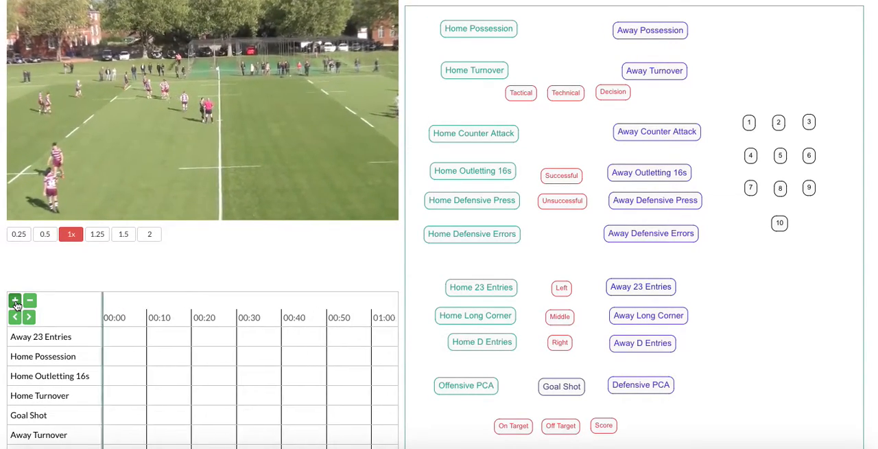
{"action": "left_click", "coordinate": [15, 301]}
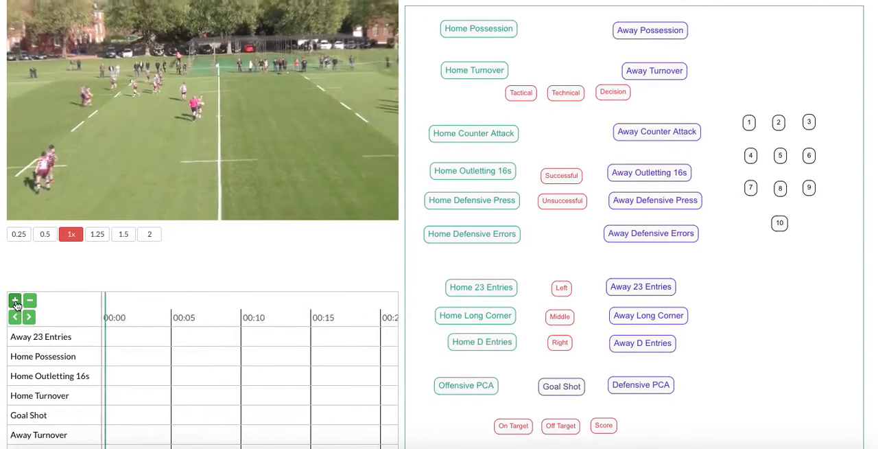
{"action": "left_click", "coordinate": [15, 301]}
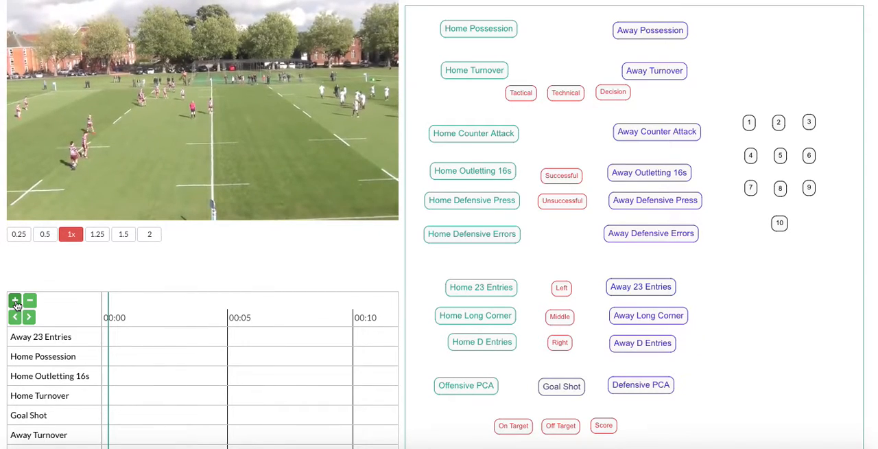
{"action": "left_click", "coordinate": [15, 301]}
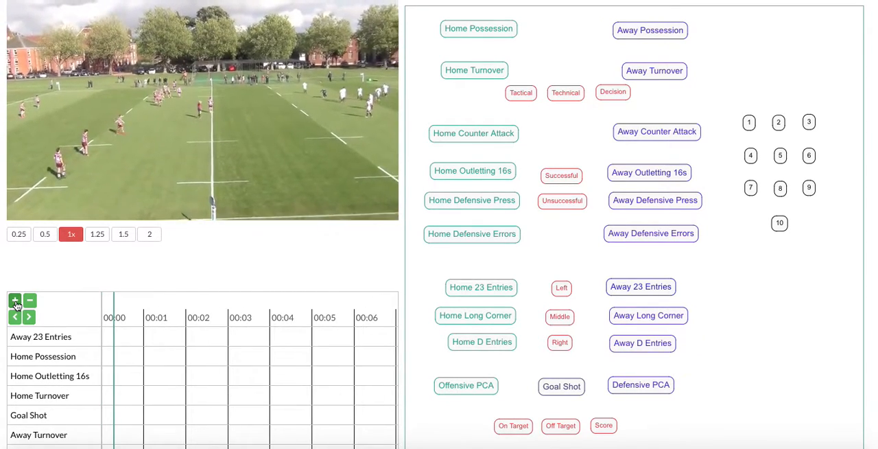
{"action": "left_click", "coordinate": [15, 301]}
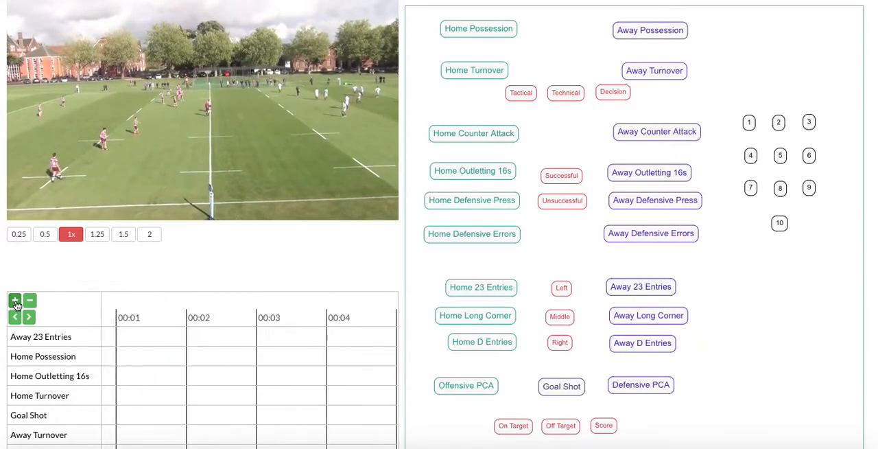
{"action": "left_click", "coordinate": [15, 303]}
{"action": "left_click", "coordinate": [15, 302]}
{"action": "left_click", "coordinate": [16, 303]}
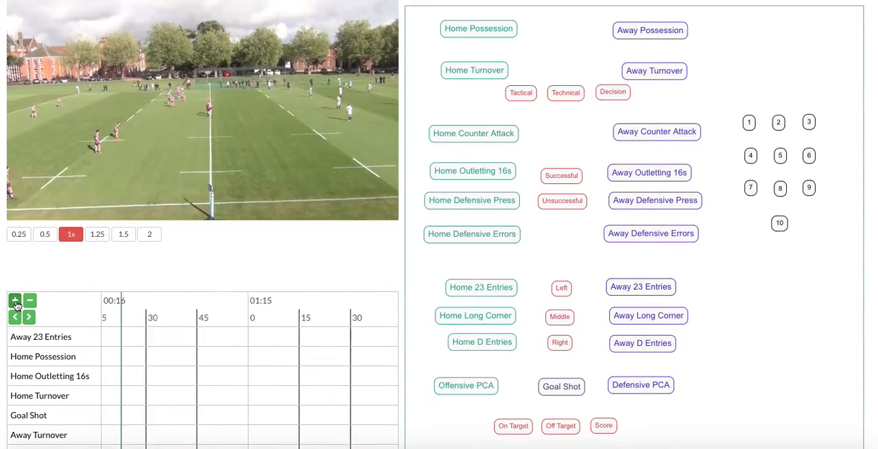
{"action": "left_click", "coordinate": [16, 302]}
{"action": "left_click", "coordinate": [16, 303]}
{"action": "left_click", "coordinate": [16, 303]}
{"action": "left_click", "coordinate": [16, 303]}
{"action": "left_click", "coordinate": [16, 303]}
{"action": "left_click", "coordinate": [16, 302]}
{"action": "left_click", "coordinate": [15, 303]}
{"action": "left_click", "coordinate": [16, 303]}
{"action": "left_click", "coordinate": [16, 303]}
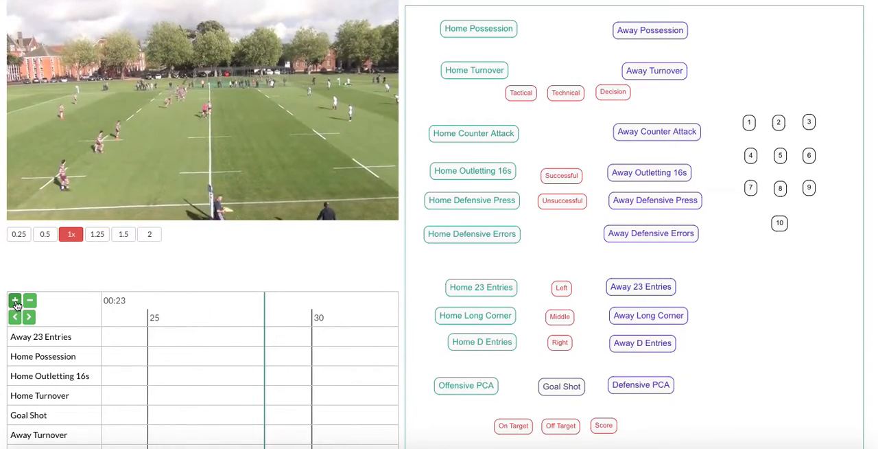
Tag a Home Possession instance on the playing video and switch the tagging to Away Possession
{"action": "left_click", "coordinate": [484, 28]}
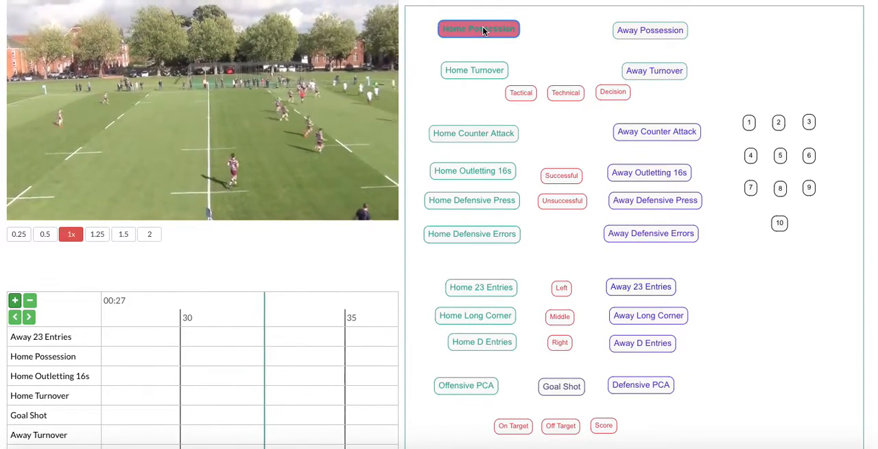
{"action": "left_click", "coordinate": [651, 30]}
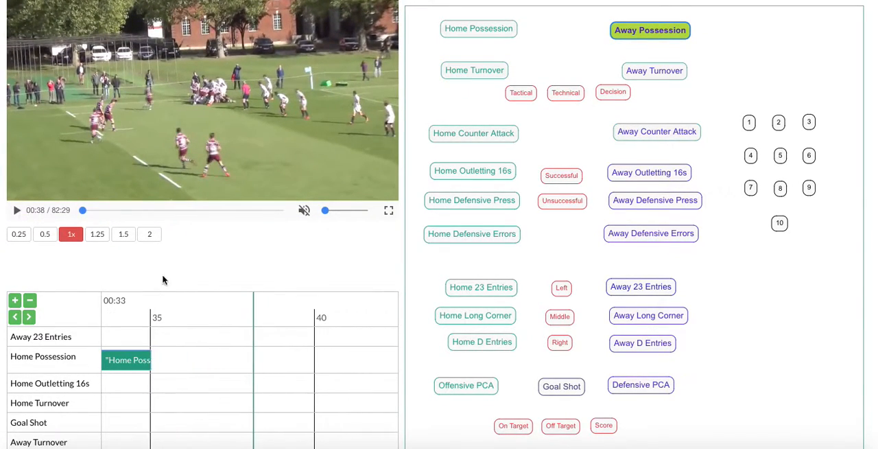
Zoom the timeline out and extend the Home Possession clip so it runs from about 30 to about 36 seconds
{"action": "scroll", "coordinate": [215, 256], "scroll_direction": "down", "scroll_amount": 1}
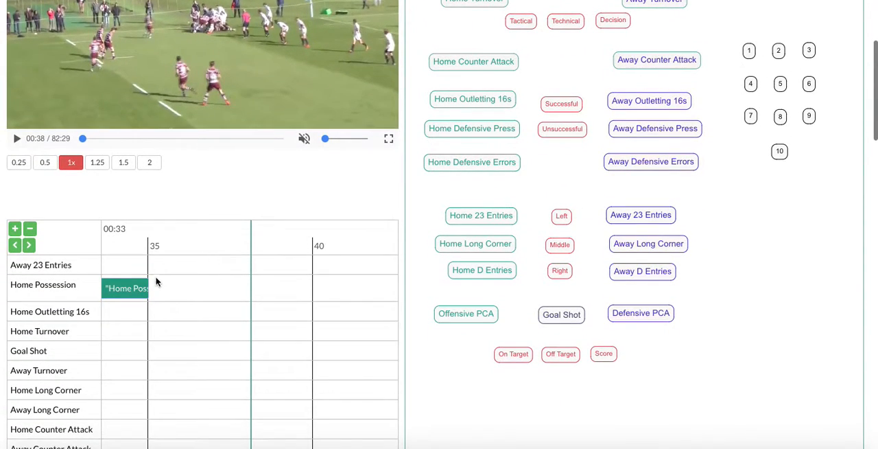
{"action": "left_click", "coordinate": [131, 289]}
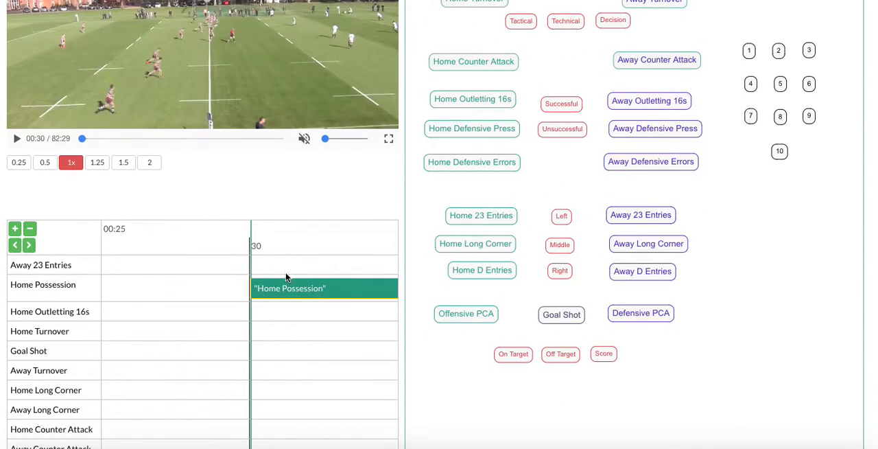
{"action": "left_click", "coordinate": [30, 229]}
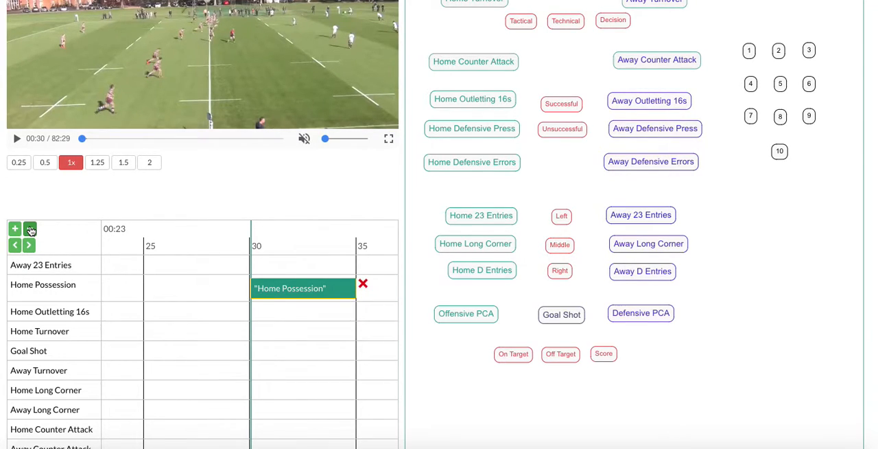
{"action": "left_click_drag", "start_coordinate": [346, 293], "coordinate": [372, 306]}
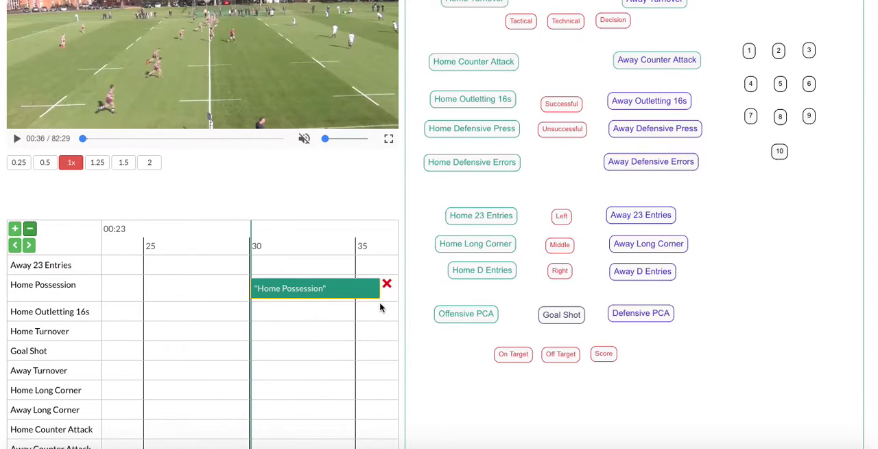
{"action": "scroll", "coordinate": [334, 291], "scroll_direction": "right", "scroll_amount": 3}
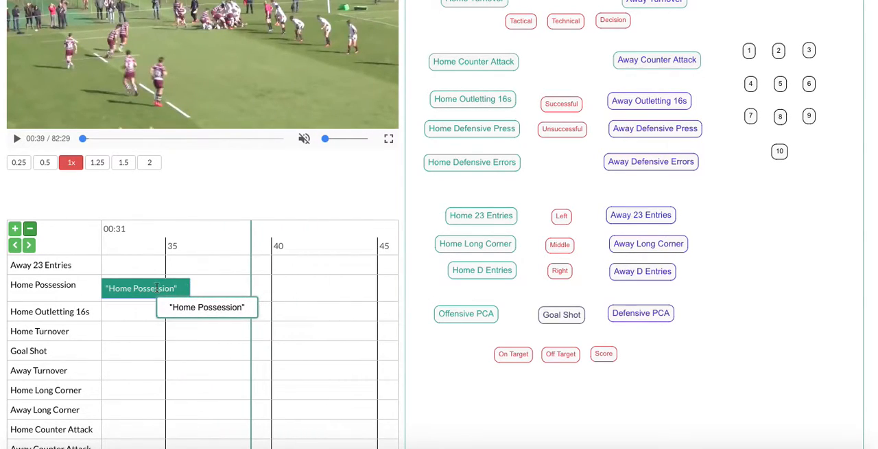
{"action": "left_click", "coordinate": [157, 288]}
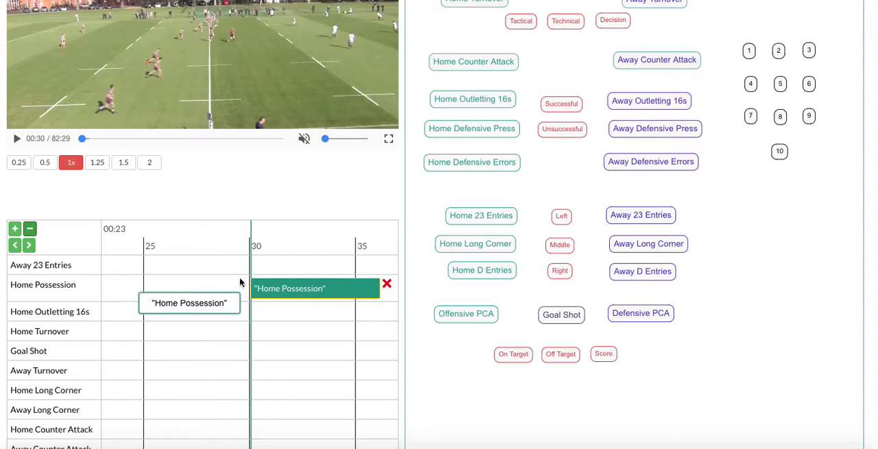
{"action": "left_click_drag", "start_coordinate": [273, 288], "coordinate": [316, 291]}
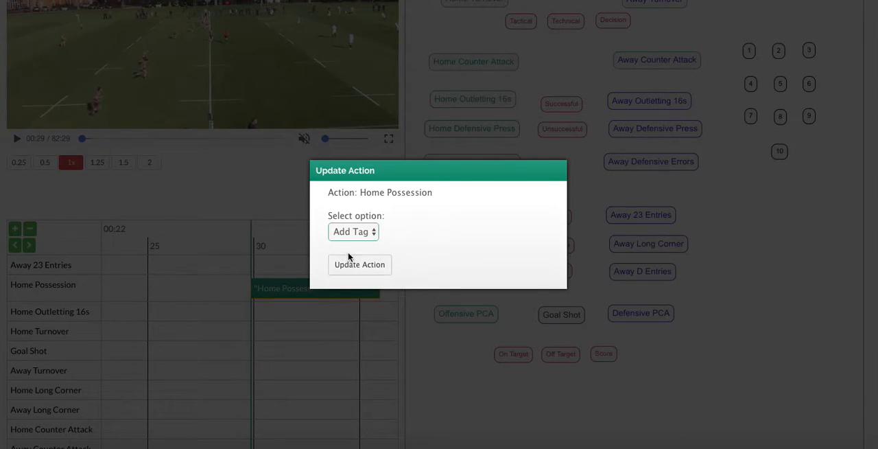
Add the On Target tag from the Goal Shot group to the Home Possession clip
{"action": "left_click", "coordinate": [375, 231]}
{"action": "left_click", "coordinate": [376, 254]}
{"action": "left_click", "coordinate": [378, 266]}
{"action": "left_click", "coordinate": [420, 233]}
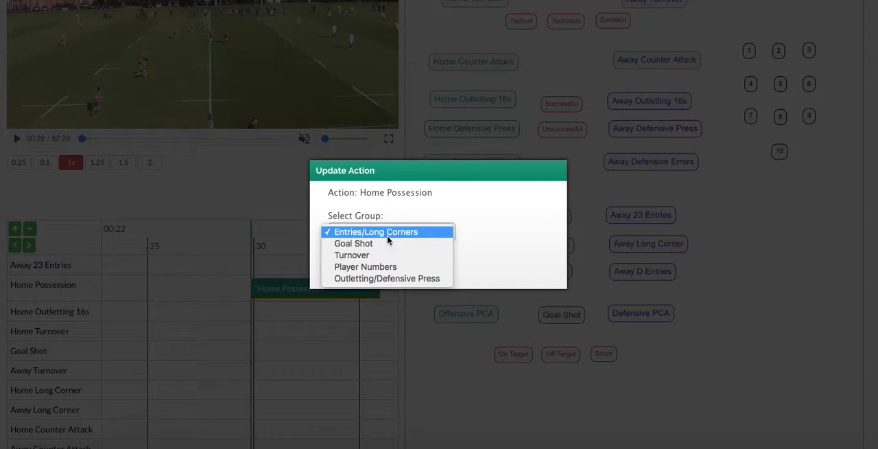
{"action": "left_click", "coordinate": [377, 244]}
{"action": "left_click", "coordinate": [386, 268]}
{"action": "left_click", "coordinate": [387, 268]}
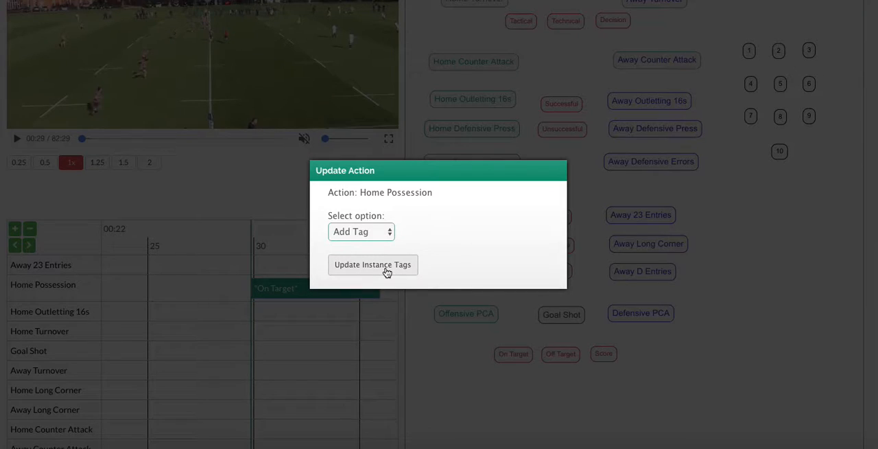
{"action": "left_click", "coordinate": [275, 190]}
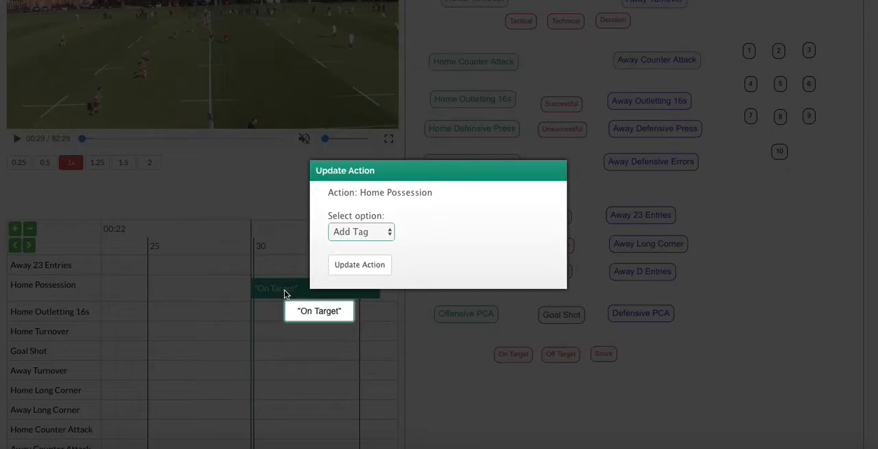
Remove the On Target tag from the Home Possession clip
{"action": "left_click", "coordinate": [284, 290]}
{"action": "left_click", "coordinate": [374, 232]}
{"action": "left_click", "coordinate": [368, 244]}
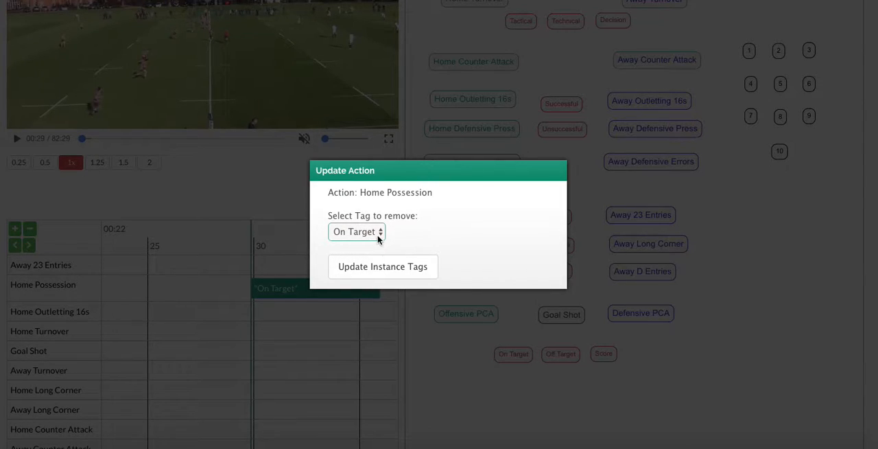
{"action": "left_click", "coordinate": [379, 268]}
{"action": "left_click", "coordinate": [275, 191]}
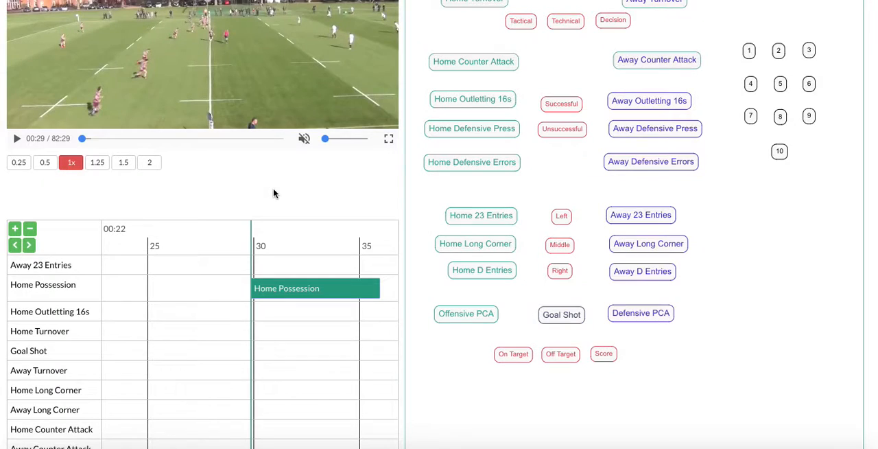
Adjust the Home Possession clip so it runs from about 27 to about 32 seconds on the timeline
{"action": "left_click_drag", "start_coordinate": [299, 288], "coordinate": [352, 296]}
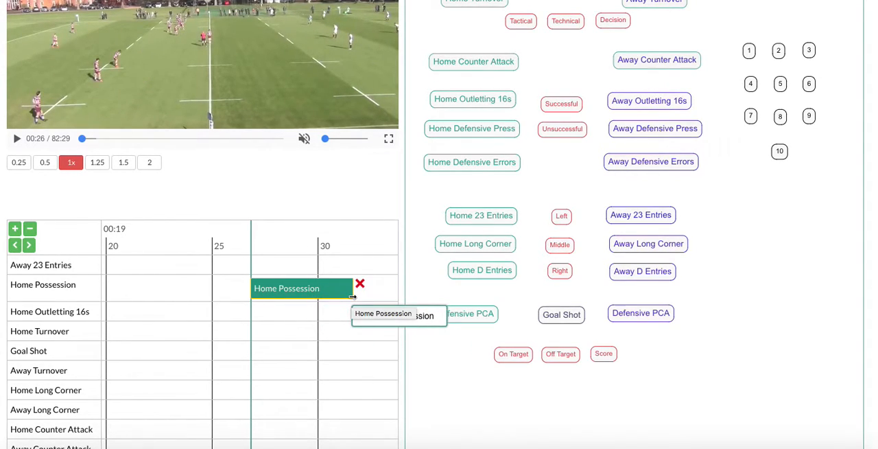